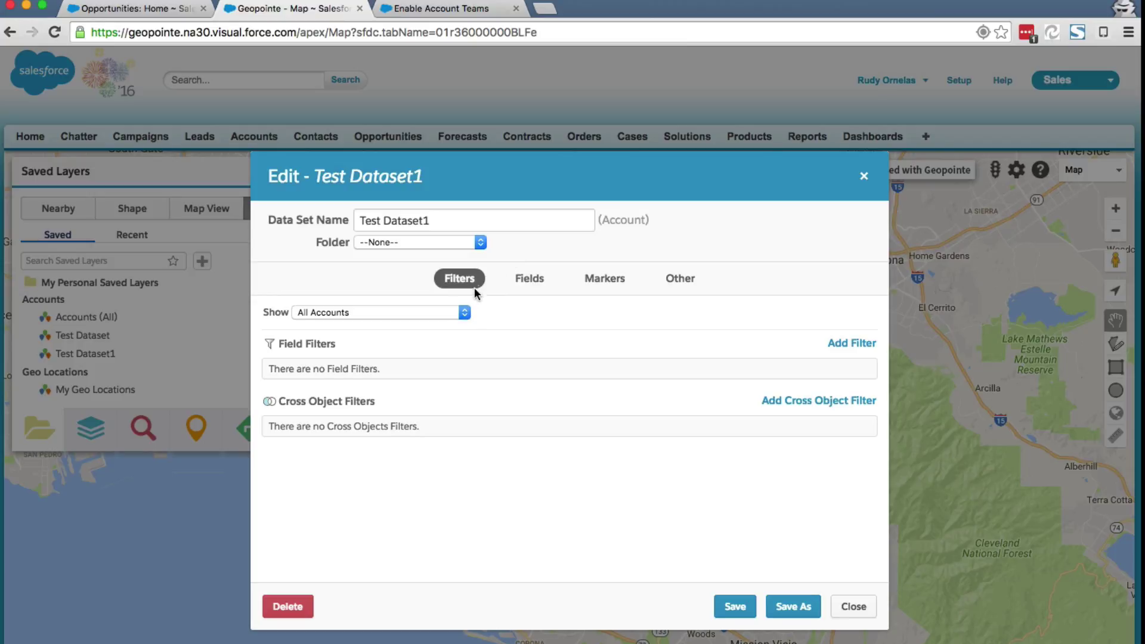
Keep the All Accounts scope and add the filter Account Type equals Customer - Direct
{"action": "left_click", "coordinate": [459, 310]}
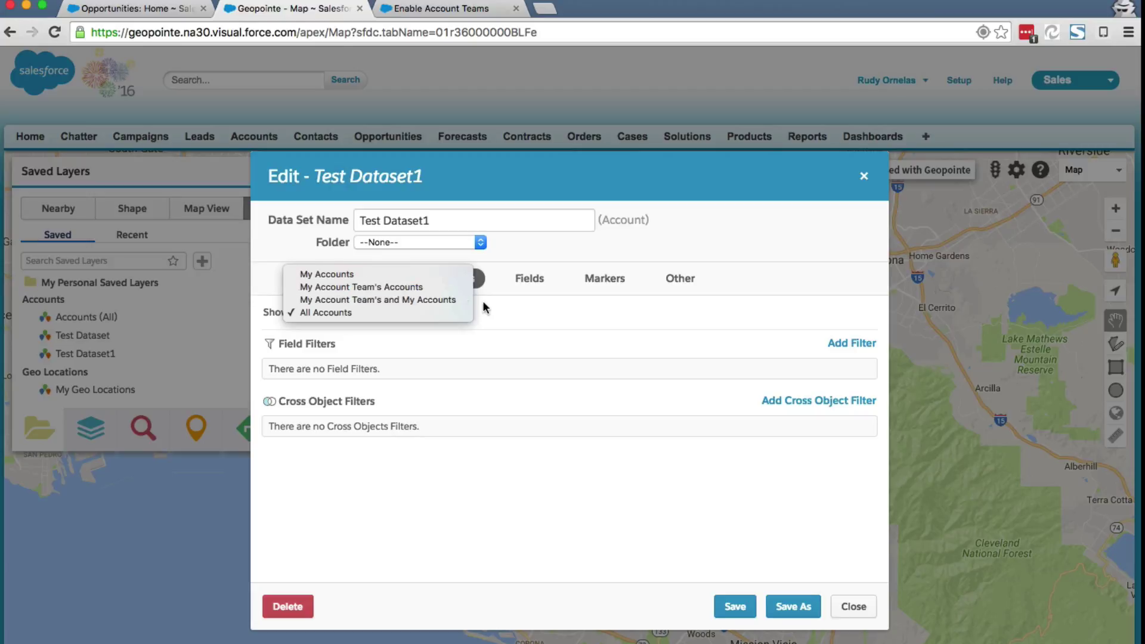
{"action": "left_click", "coordinate": [563, 322]}
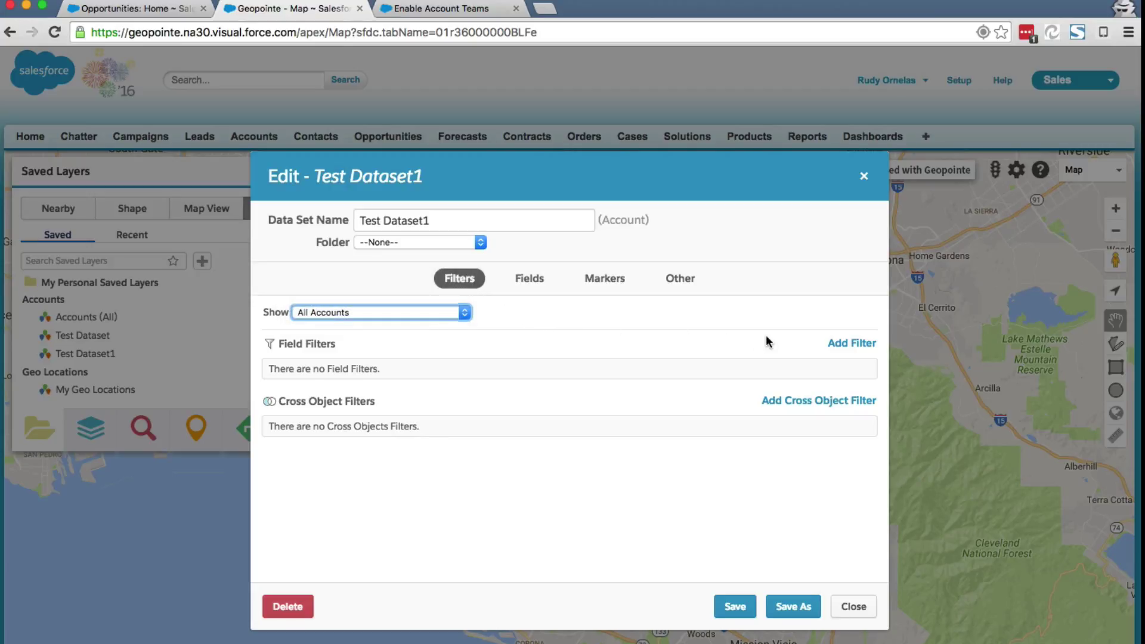
{"action": "left_click", "coordinate": [852, 343]}
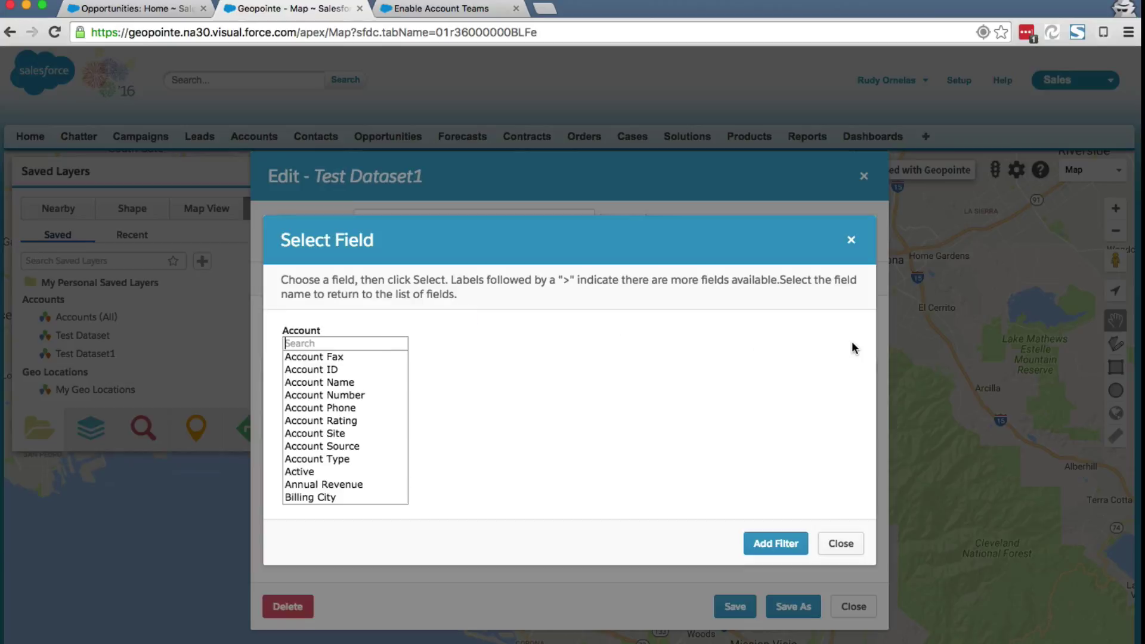
{"action": "left_click", "coordinate": [349, 338]}
{"action": "type", "text": "type"}
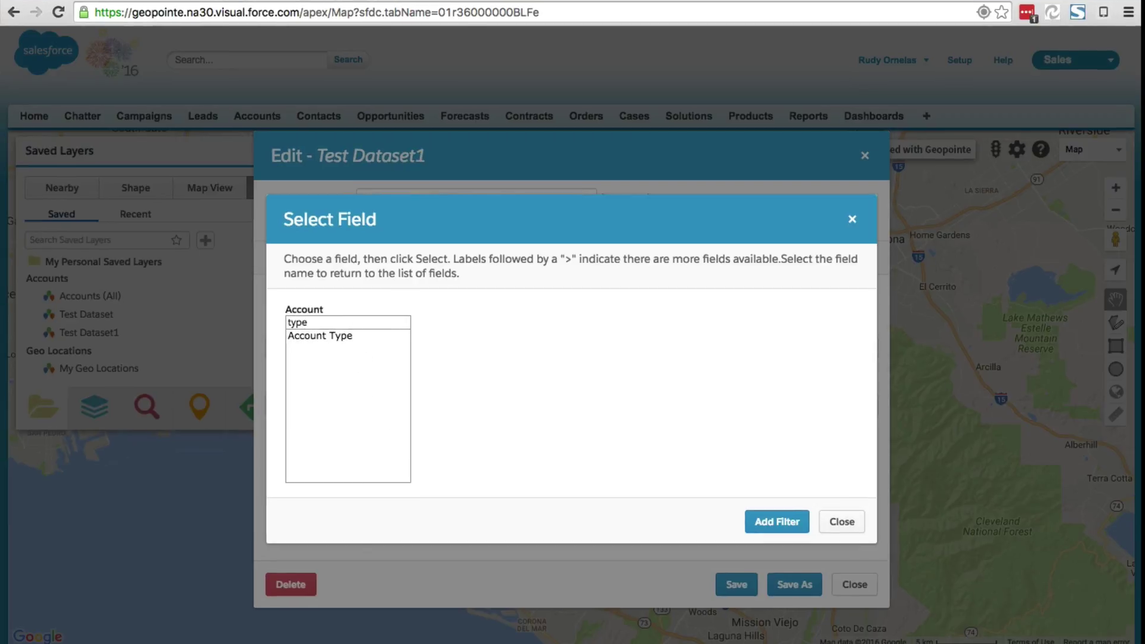
{"action": "left_click", "coordinate": [327, 334]}
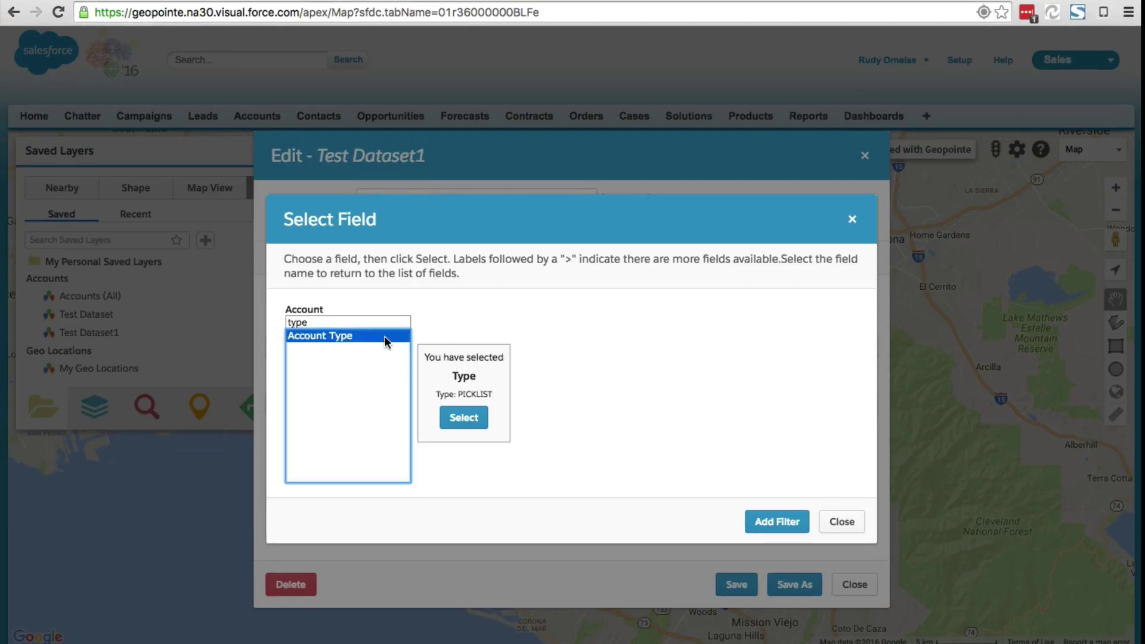
{"action": "left_click", "coordinate": [470, 416]}
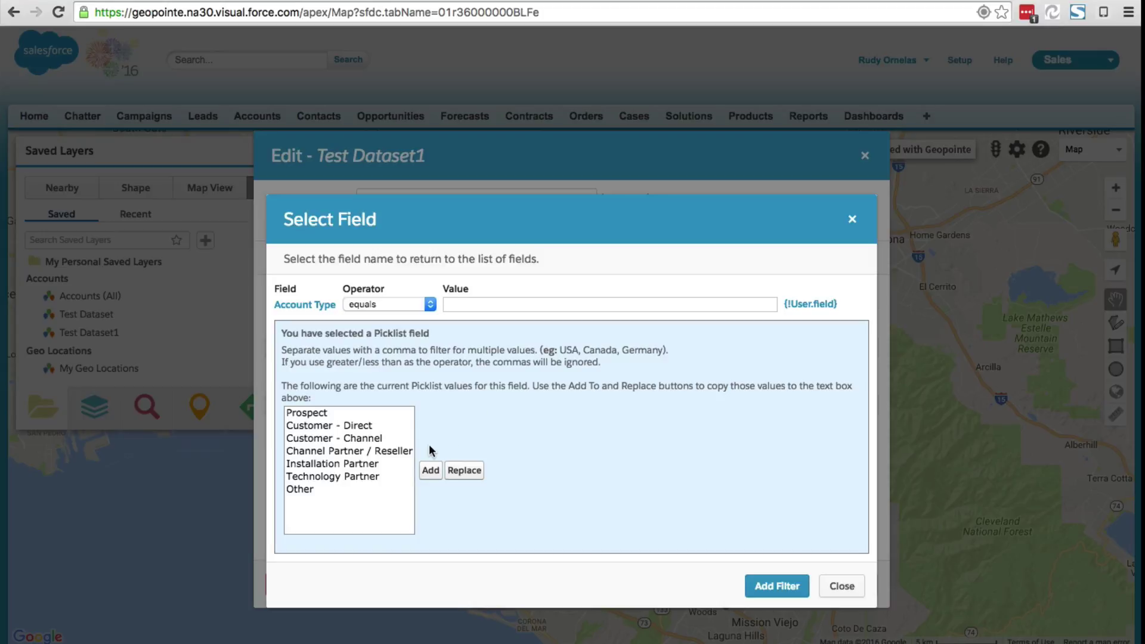
{"action": "left_click", "coordinate": [358, 425]}
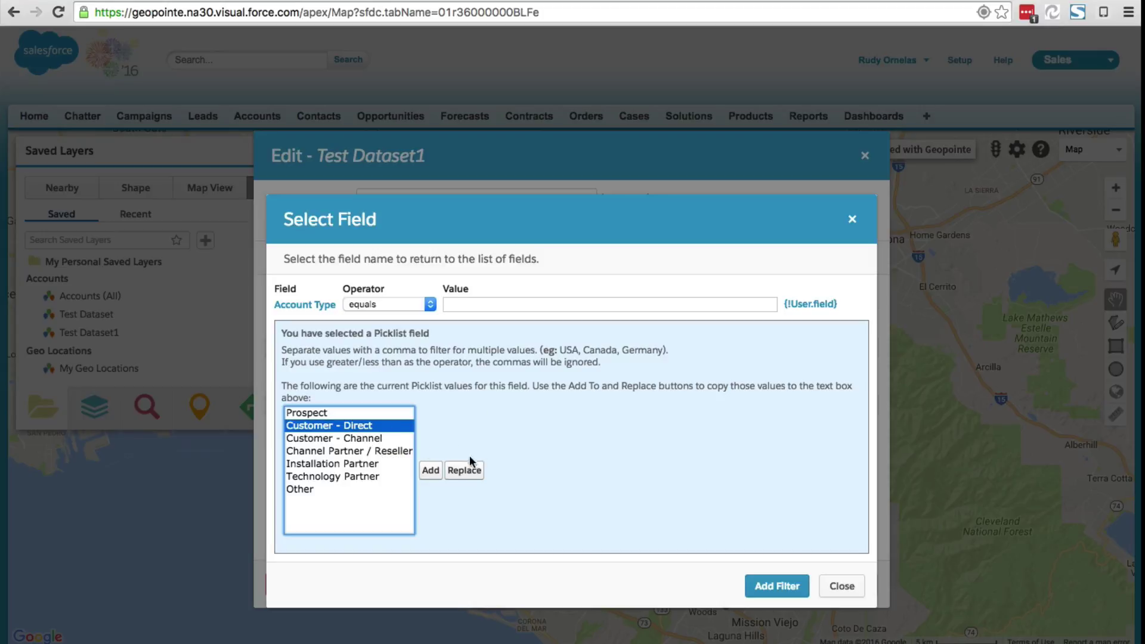
{"action": "left_click", "coordinate": [431, 471]}
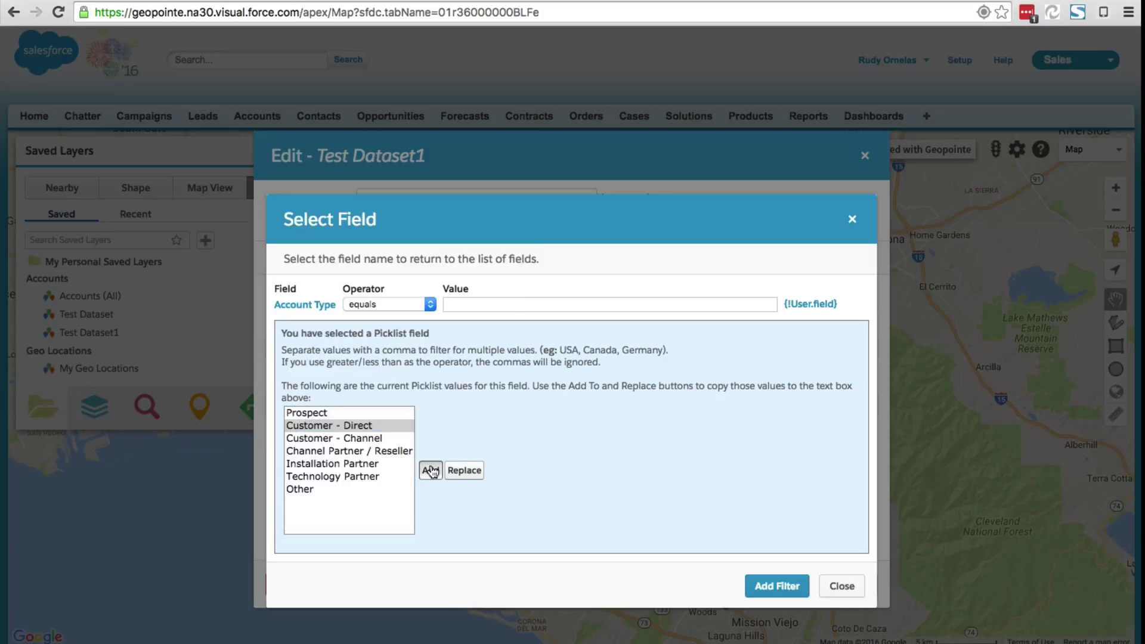
{"action": "left_click", "coordinate": [771, 585]}
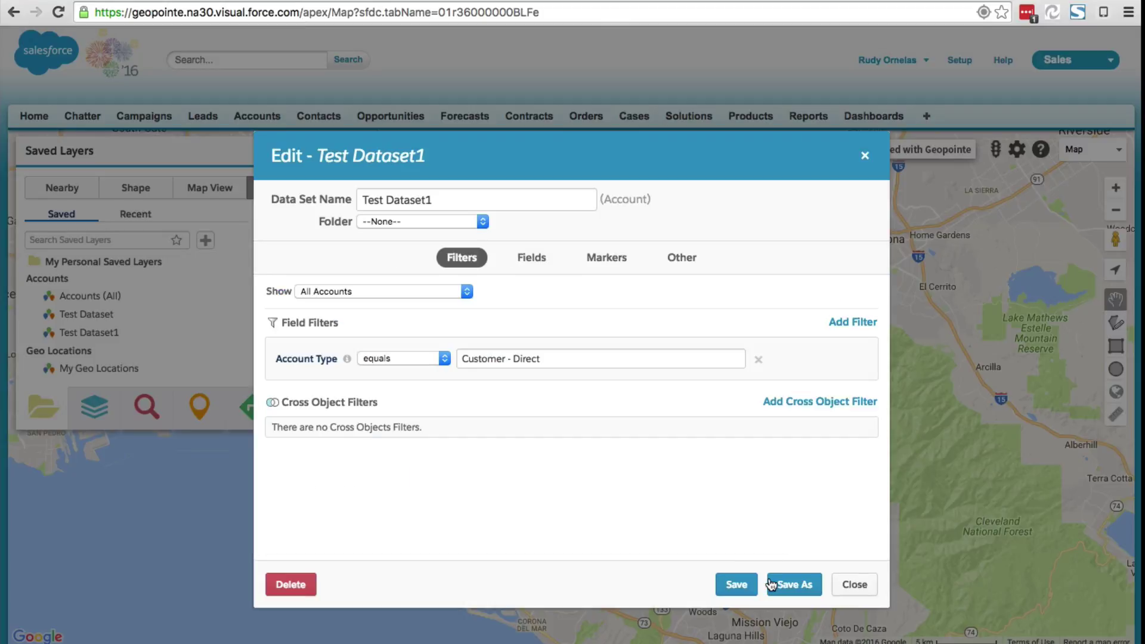
Start a cross-object filter on the related Opportunities object
{"action": "left_click", "coordinate": [810, 402]}
{"action": "left_click", "coordinate": [454, 427]}
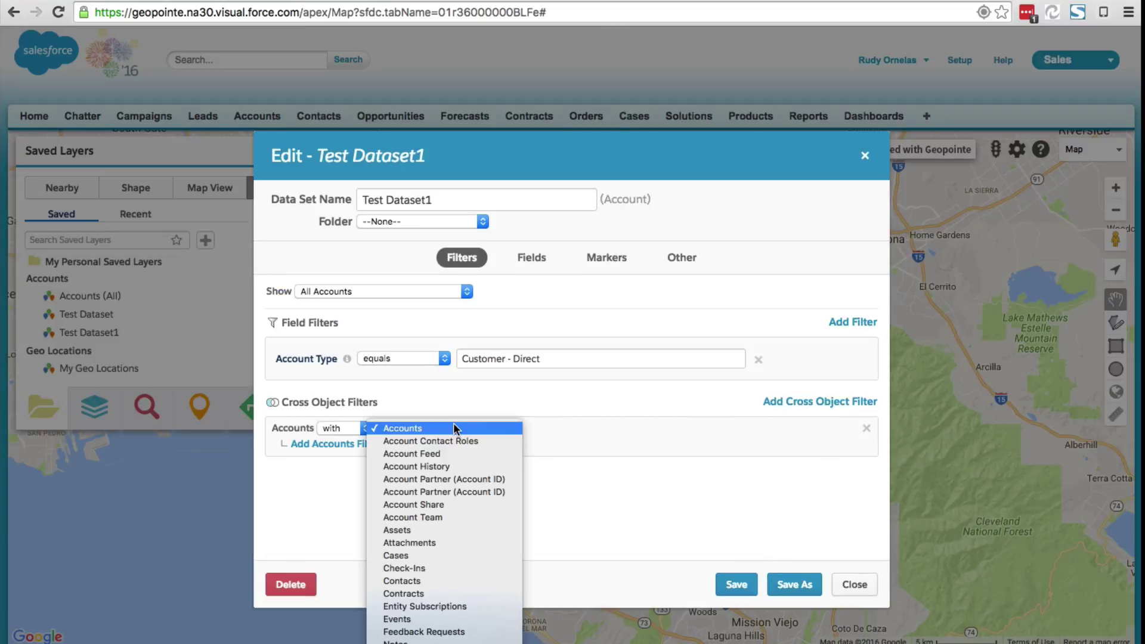
{"action": "scroll", "coordinate": [417, 456], "scroll_direction": "down", "scroll_amount": 1}
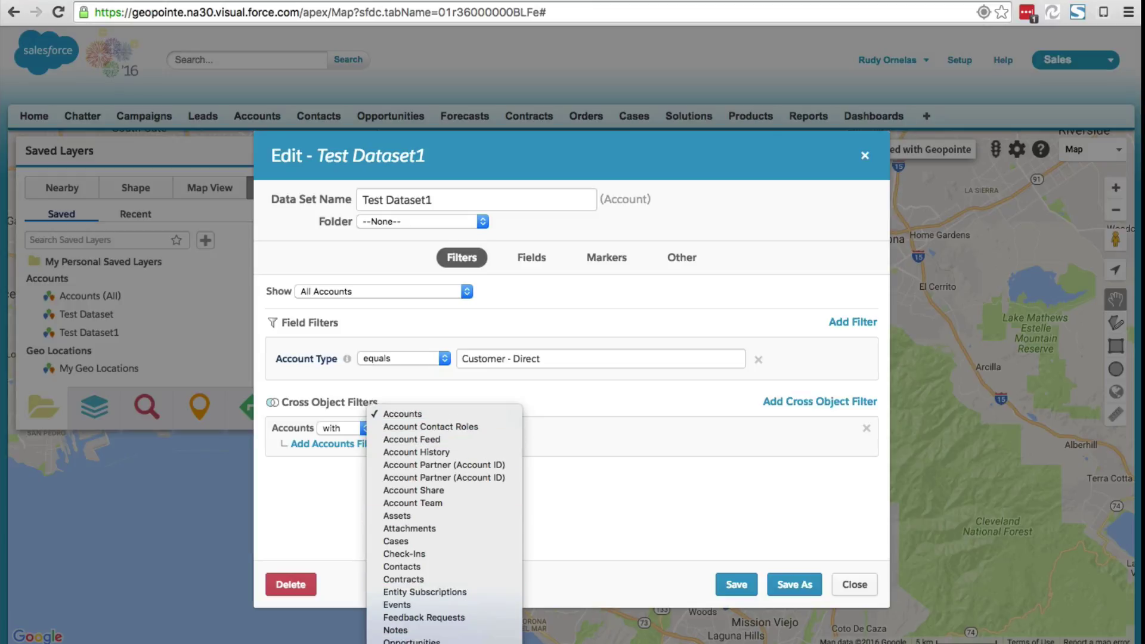
{"action": "left_click", "coordinate": [425, 641]}
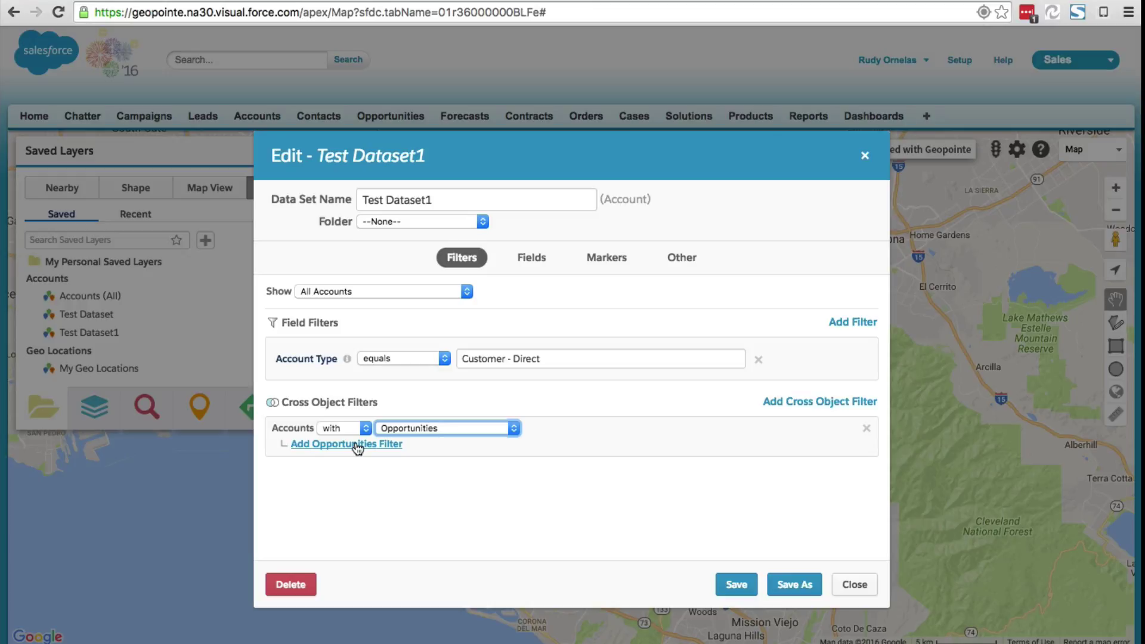
Add the Opportunities condition Stage equals Closed Won and apply it
{"action": "left_click", "coordinate": [358, 445]}
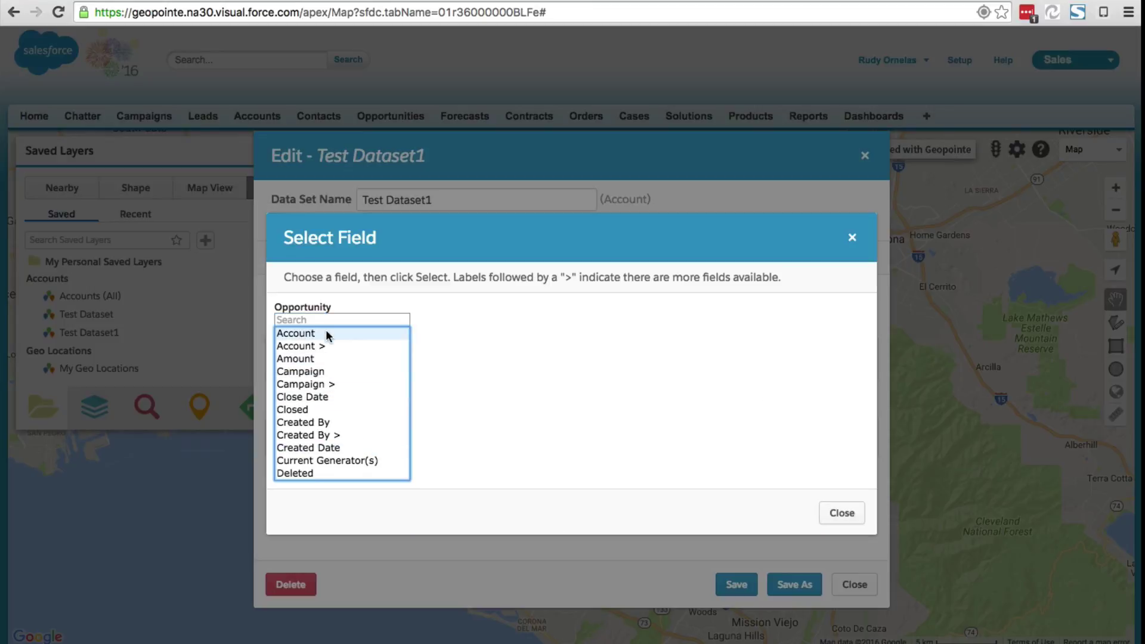
{"action": "left_click", "coordinate": [323, 319]}
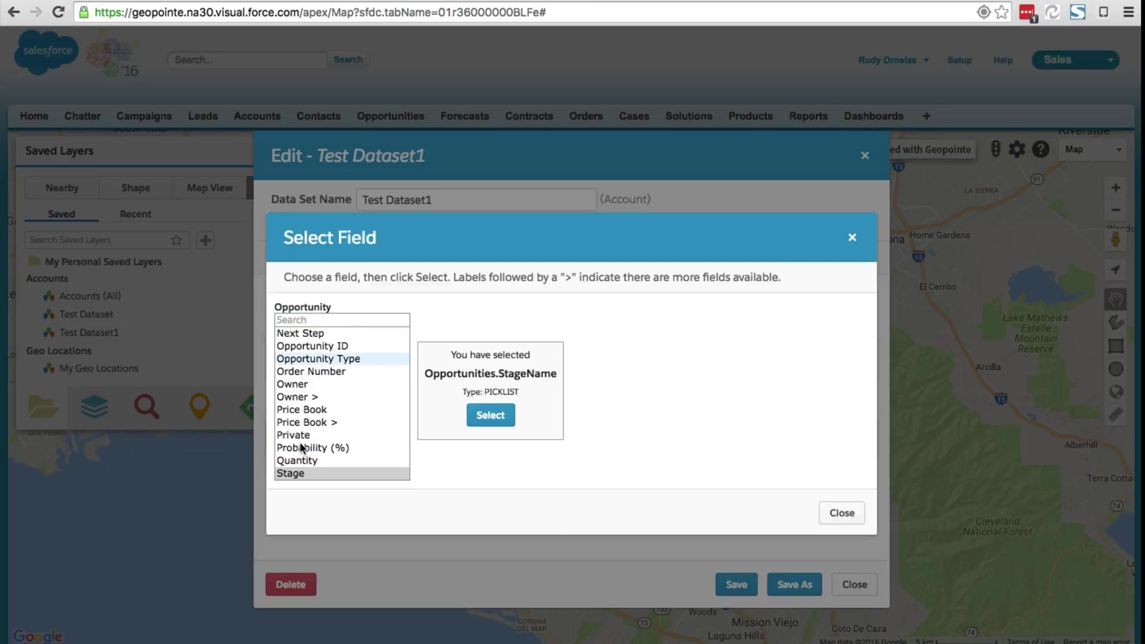
{"action": "left_click", "coordinate": [490, 415]}
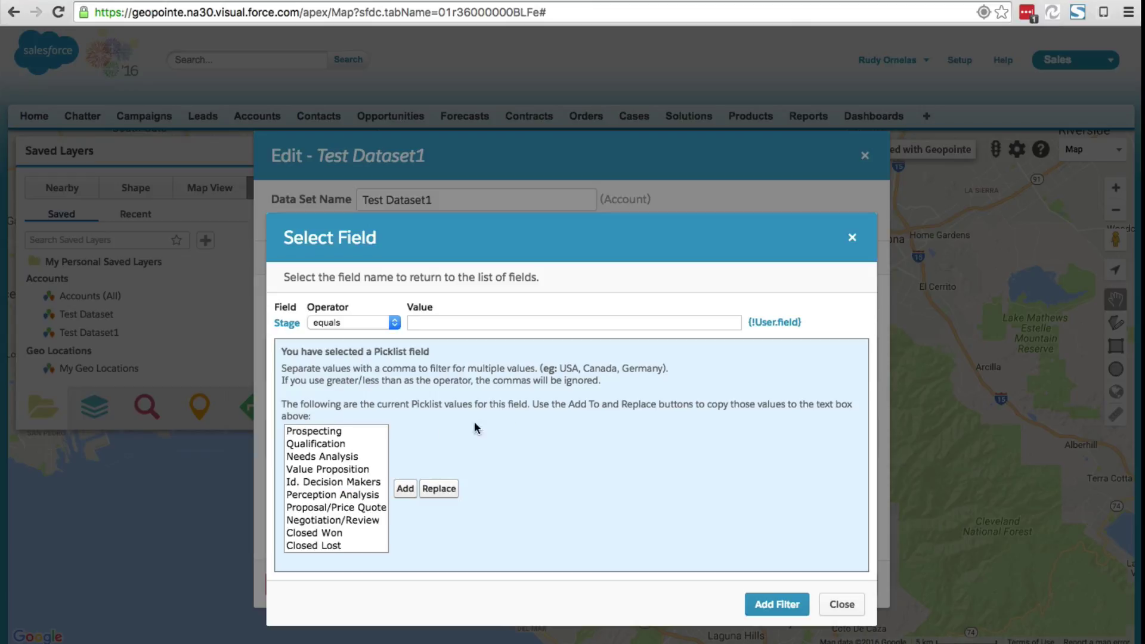
{"action": "left_click", "coordinate": [332, 534]}
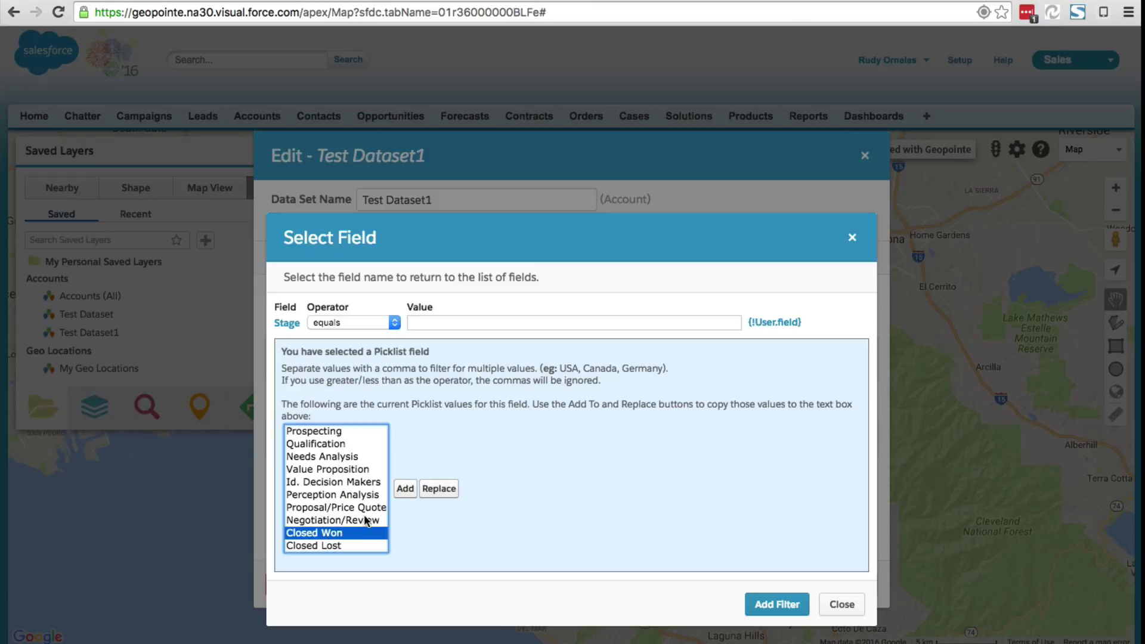
{"action": "left_click", "coordinate": [405, 488]}
{"action": "left_click", "coordinate": [781, 603]}
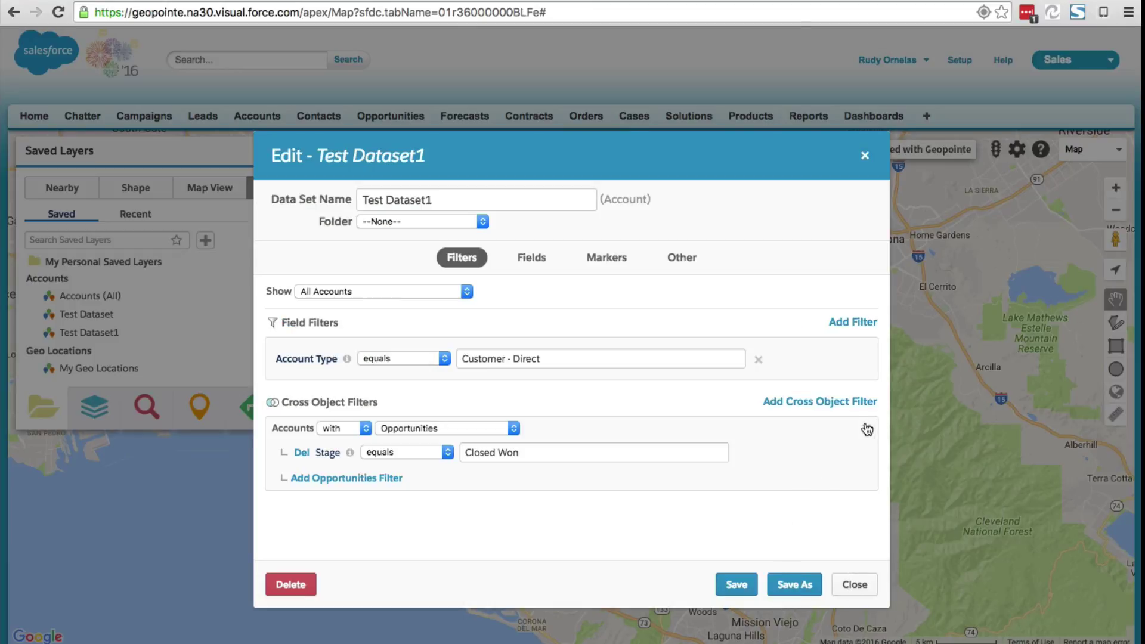
Remove the Opportunities cross-object filter from Test Dataset1
{"action": "left_click", "coordinate": [865, 427]}
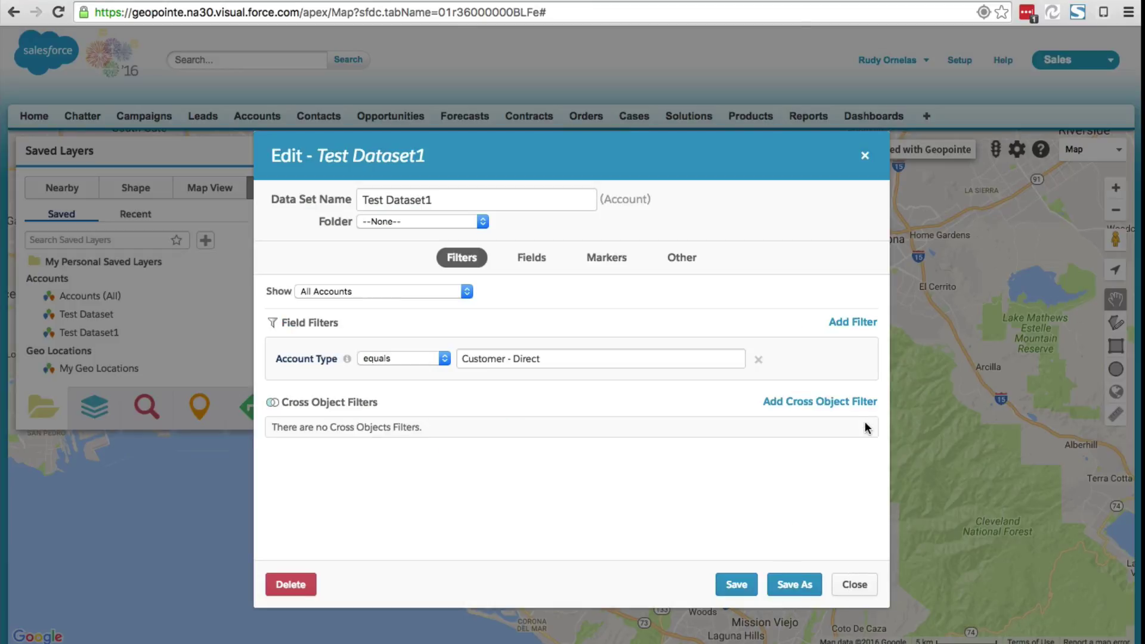
{"action": "left_click", "coordinate": [606, 260]}
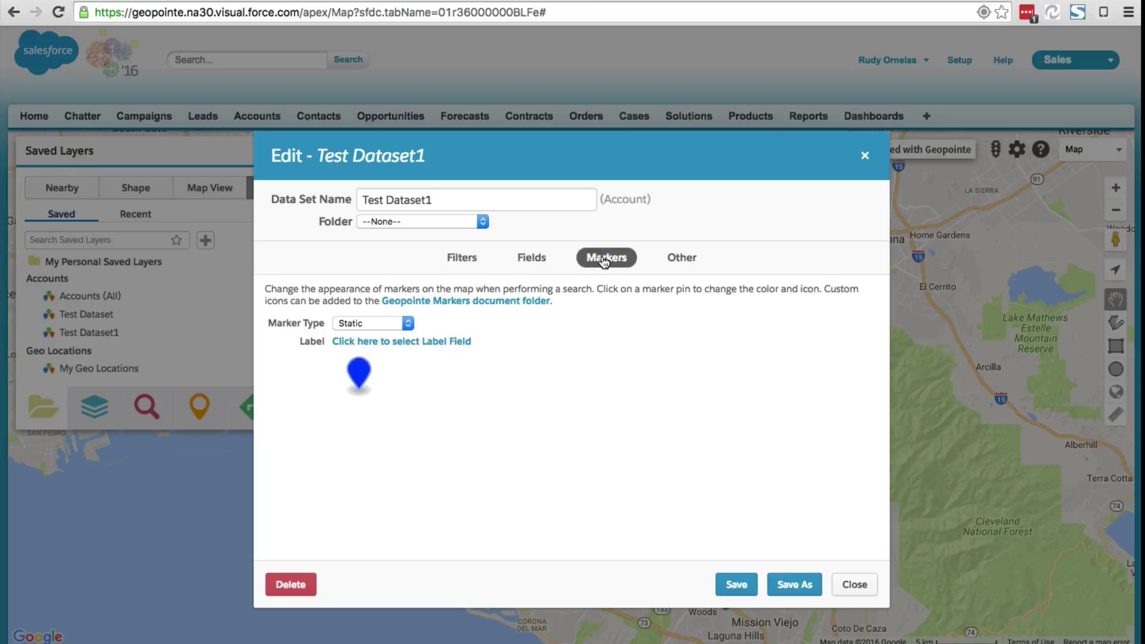
{"action": "scroll", "coordinate": [514, 368], "scroll_direction": "down", "scroll_amount": 1}
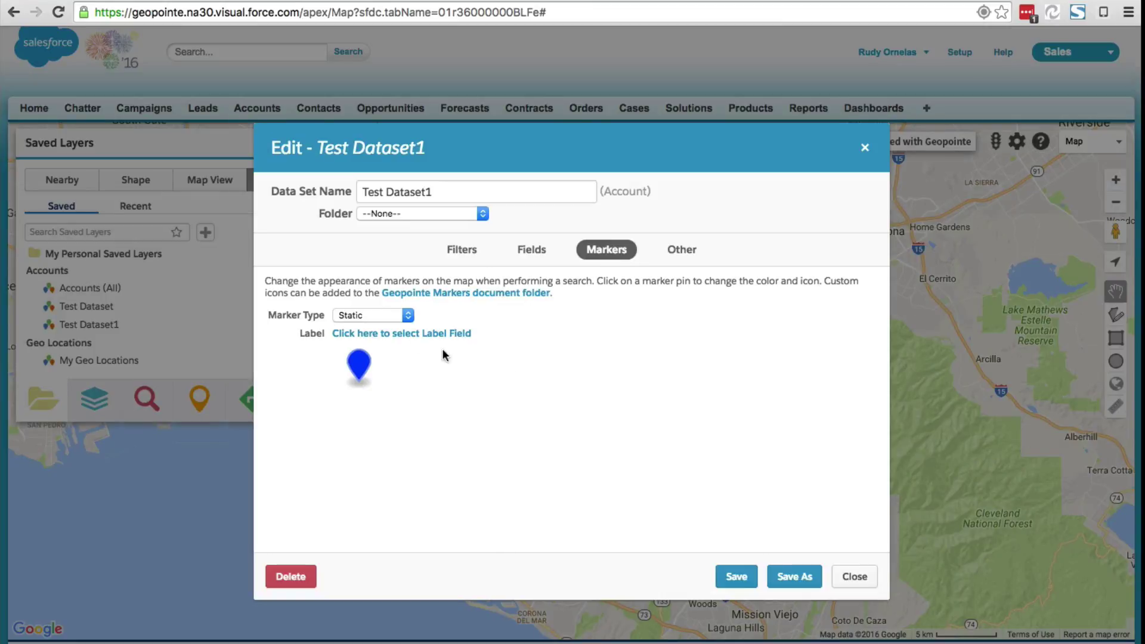
Set markers to Color by Field using Account Rating, then save the data set
{"action": "left_click", "coordinate": [386, 311]}
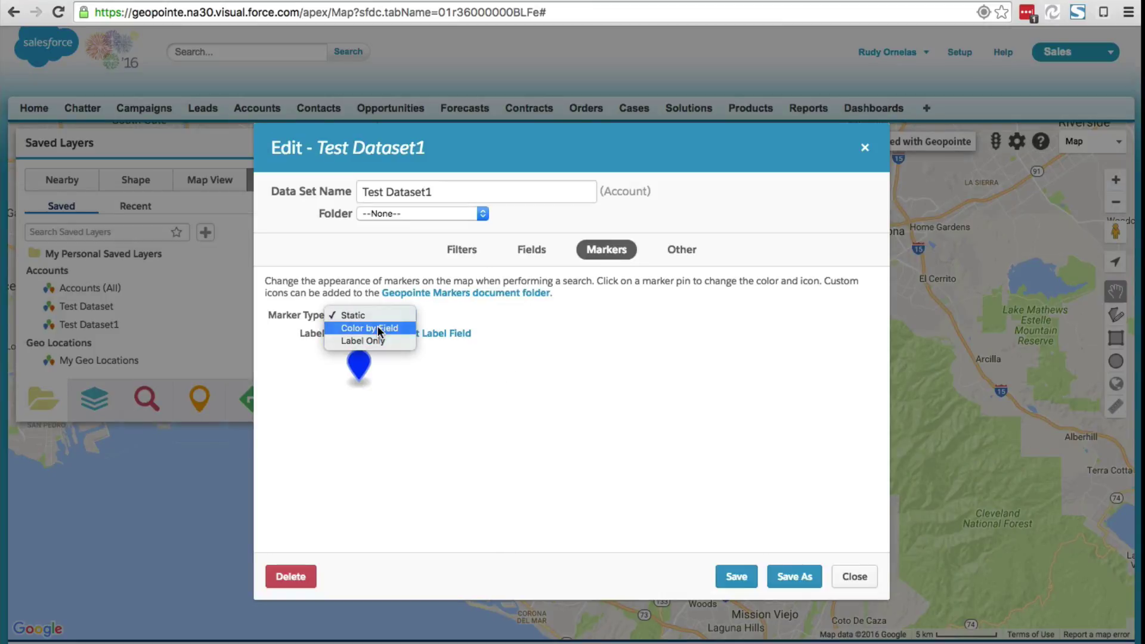
{"action": "left_click", "coordinate": [378, 327]}
{"action": "left_click", "coordinate": [386, 351]}
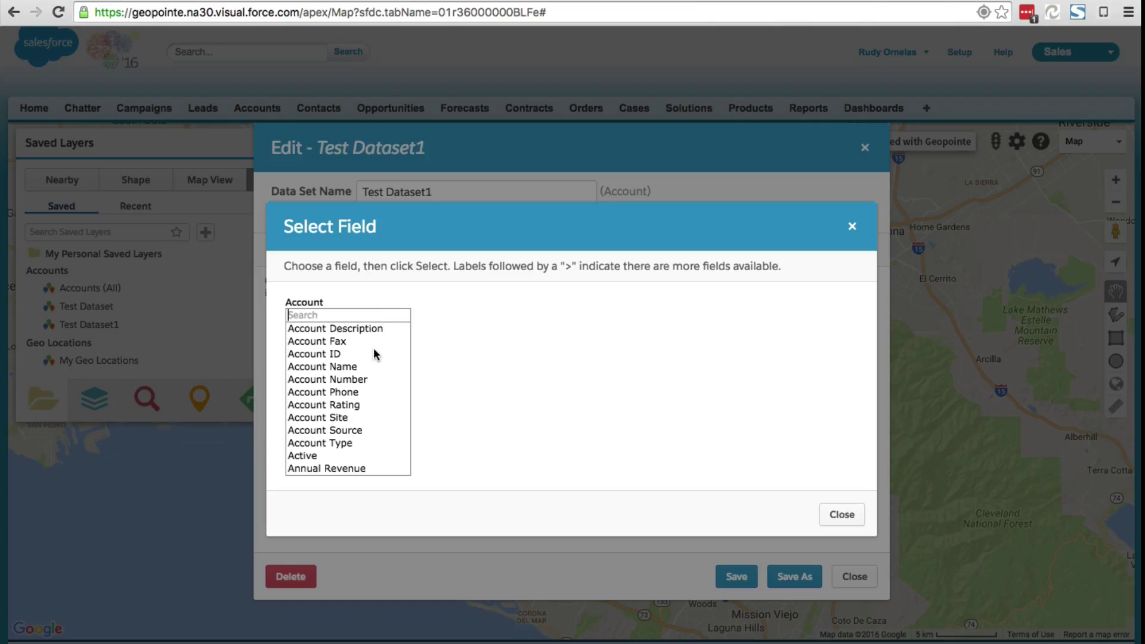
{"action": "type", "text": "ra"}
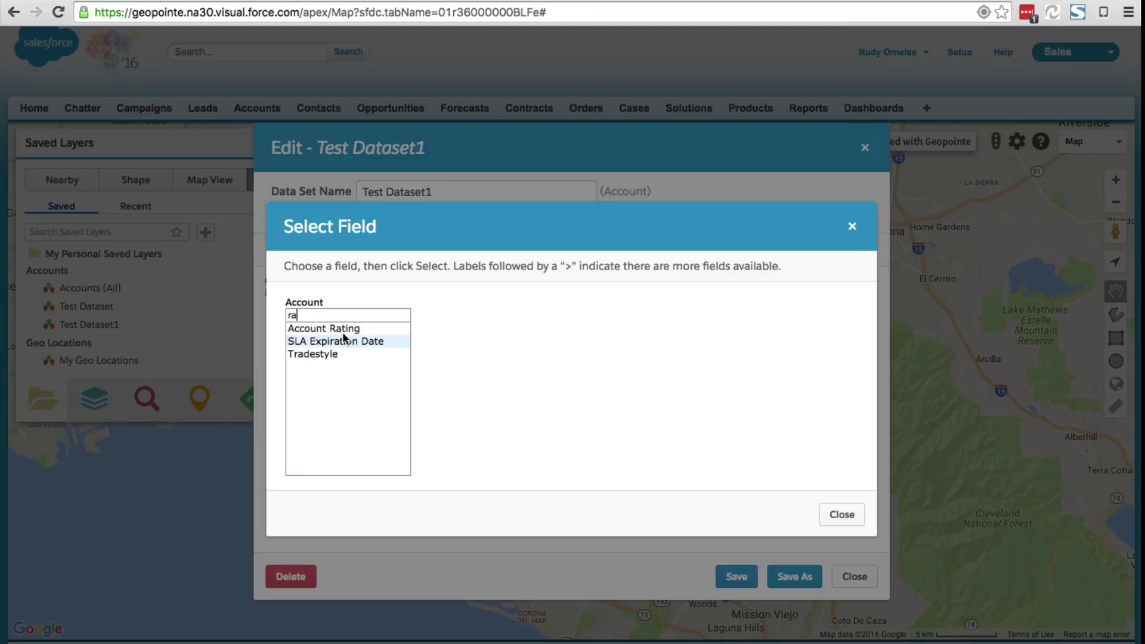
{"action": "left_click", "coordinate": [367, 330]}
{"action": "left_click", "coordinate": [464, 410]}
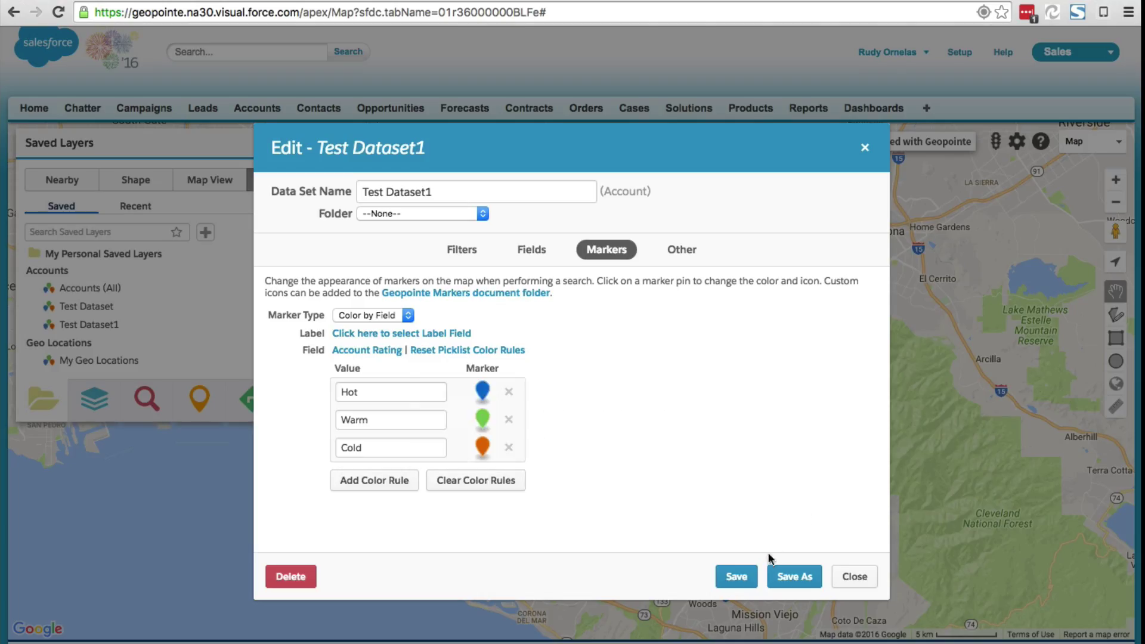
{"action": "left_click", "coordinate": [739, 576]}
{"action": "left_click", "coordinate": [640, 444]}
Close the editor and plot Test Dataset1 from Saved Layers, zooming into the Southwest
{"action": "left_click", "coordinate": [854, 576]}
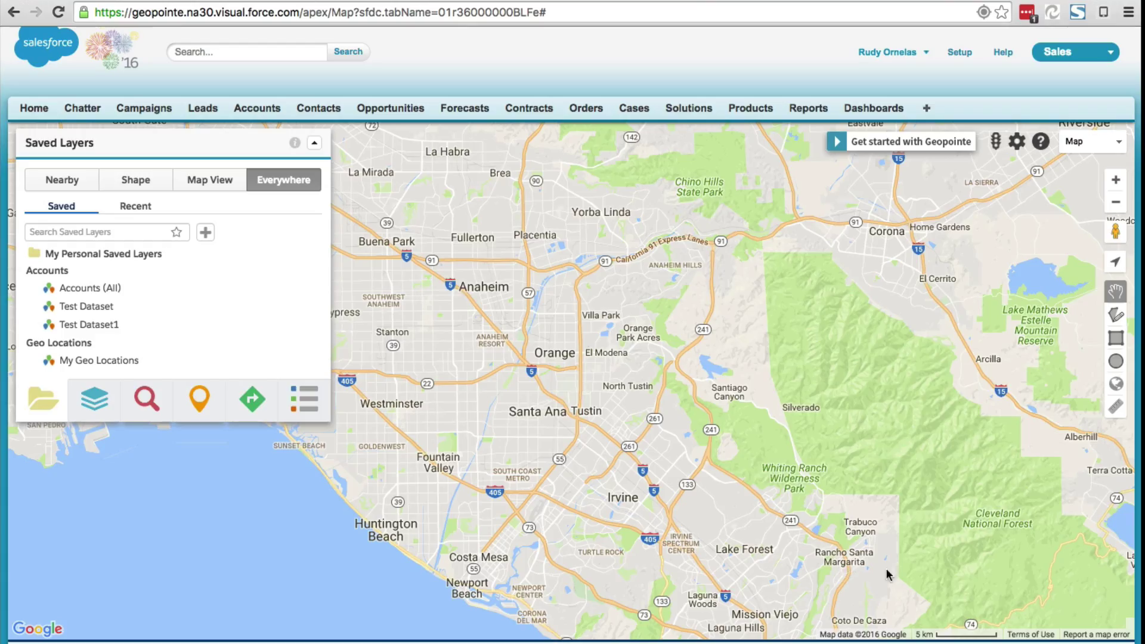
{"action": "left_click", "coordinate": [103, 329]}
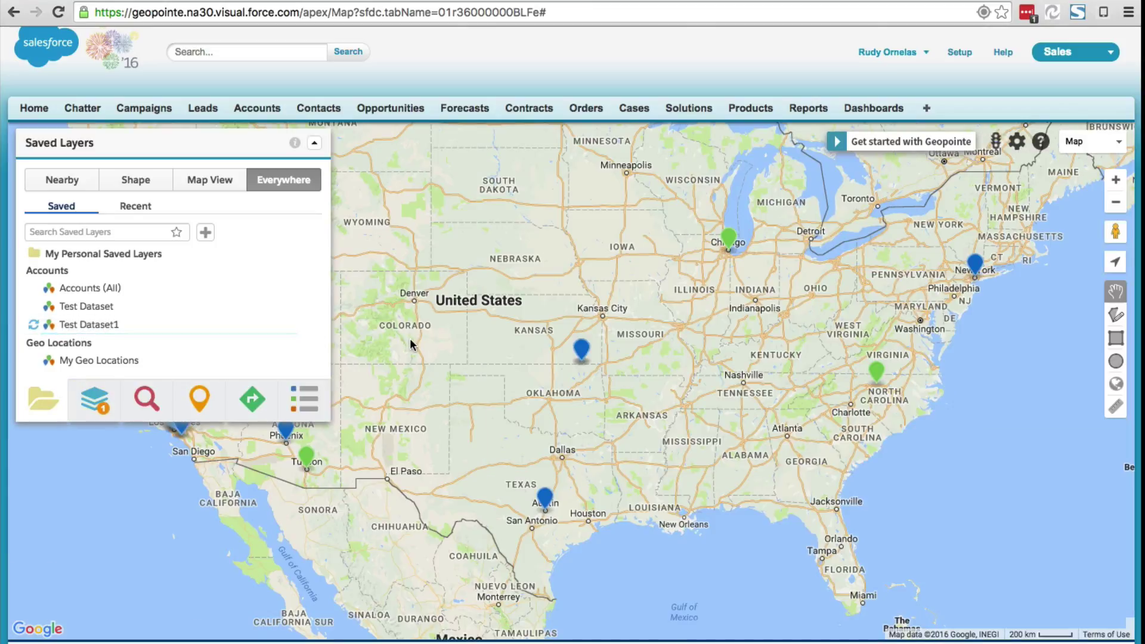
{"action": "scroll", "coordinate": [476, 339], "scroll_direction": "up", "scroll_amount": 1}
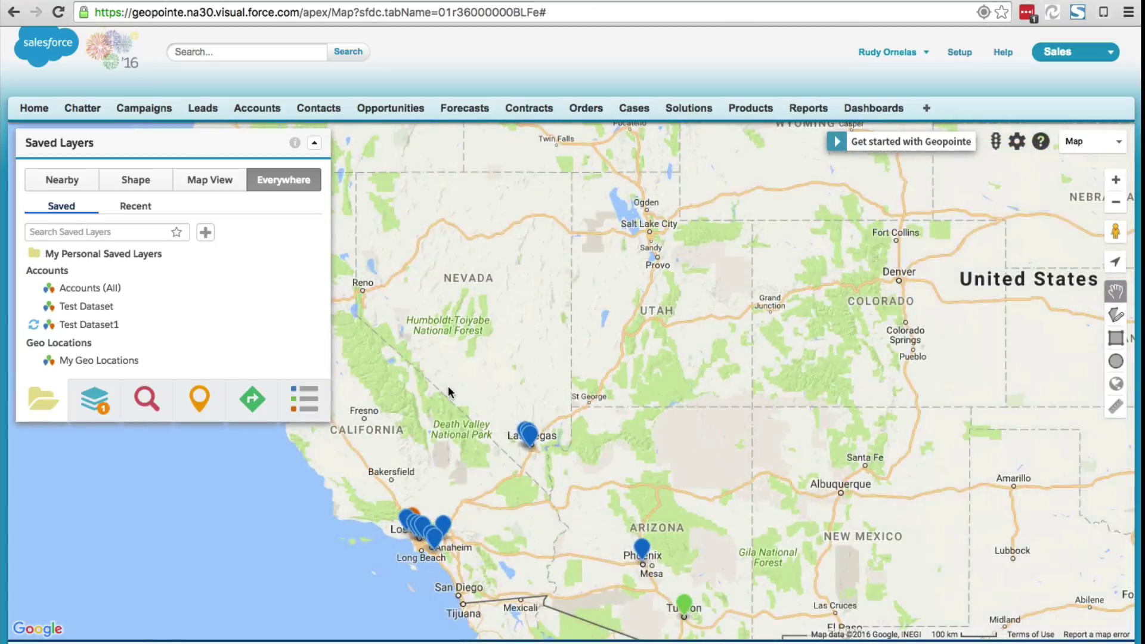
Hide the blank and Hot legend entries, then open the La Furniture Center popup
{"action": "scroll", "coordinate": [472, 392], "scroll_direction": "up", "scroll_amount": 1}
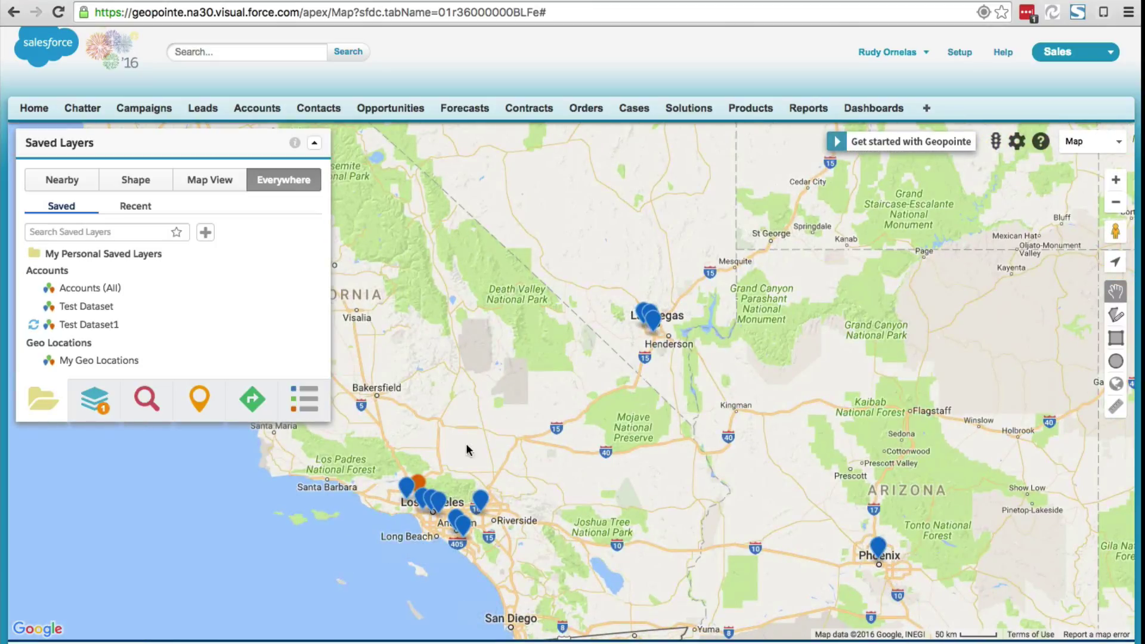
{"action": "left_click", "coordinate": [307, 401]}
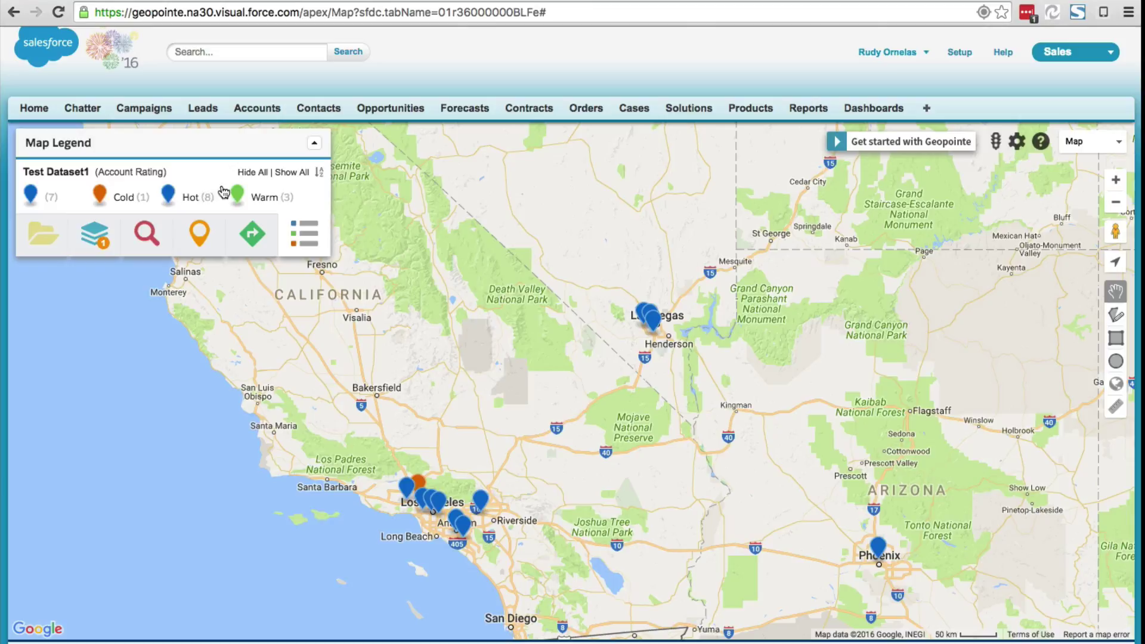
{"action": "left_click", "coordinate": [34, 194]}
{"action": "left_click", "coordinate": [170, 194]}
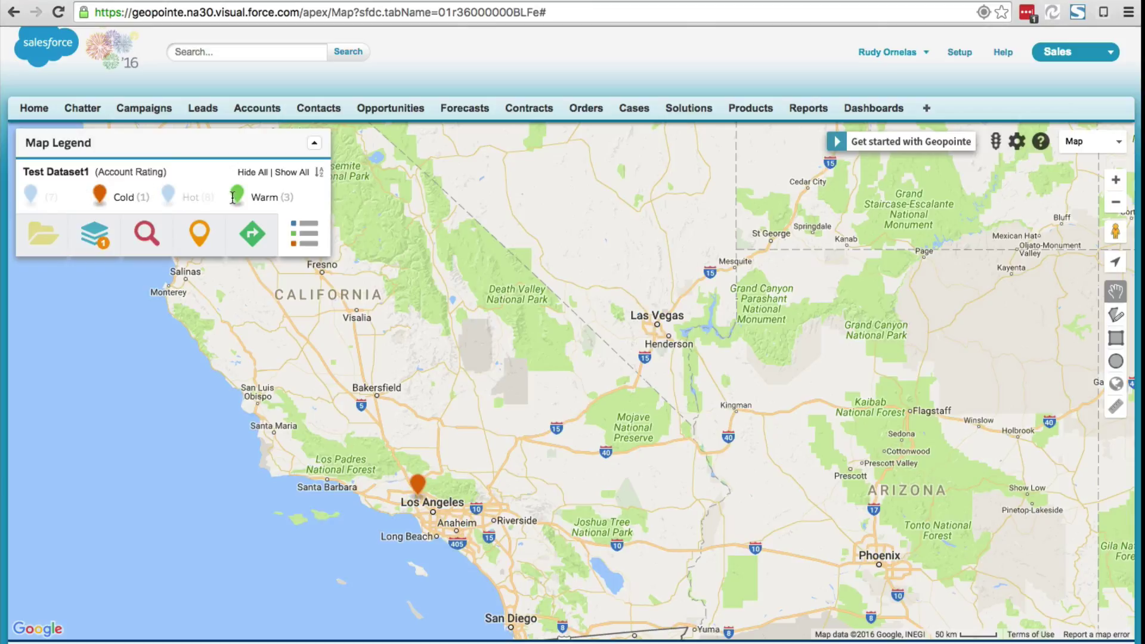
{"action": "left_click", "coordinate": [418, 485]}
{"action": "left_click_drag", "start_coordinate": [603, 432], "coordinate": [717, 445]}
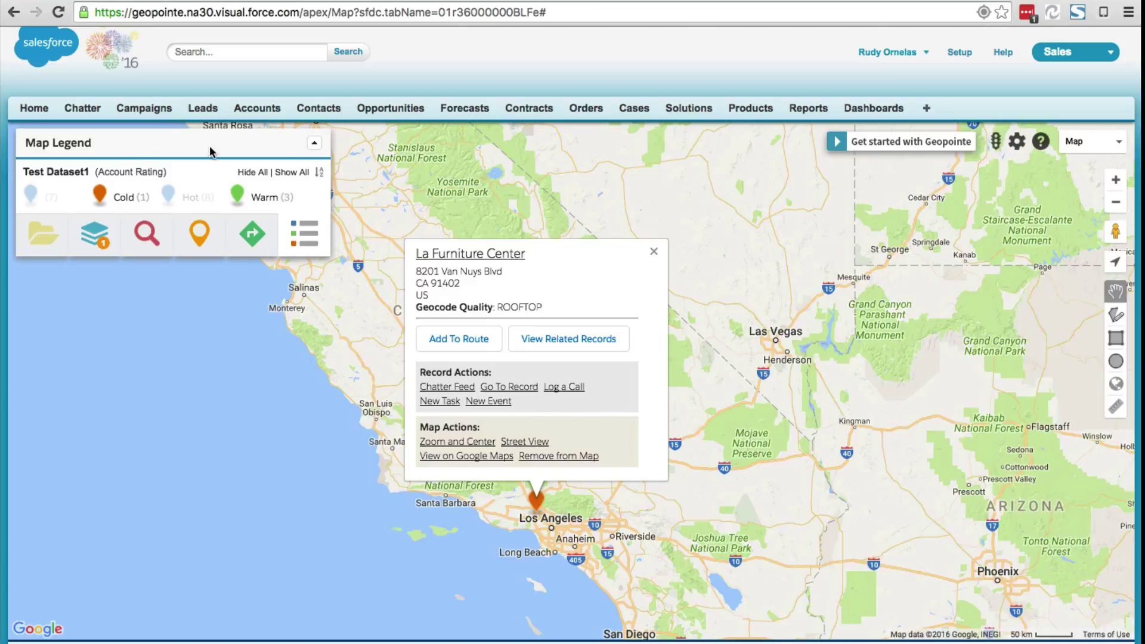
Edit Test Dataset1 and add the Account Rating field on the Fields tab
{"action": "left_click", "coordinate": [50, 236]}
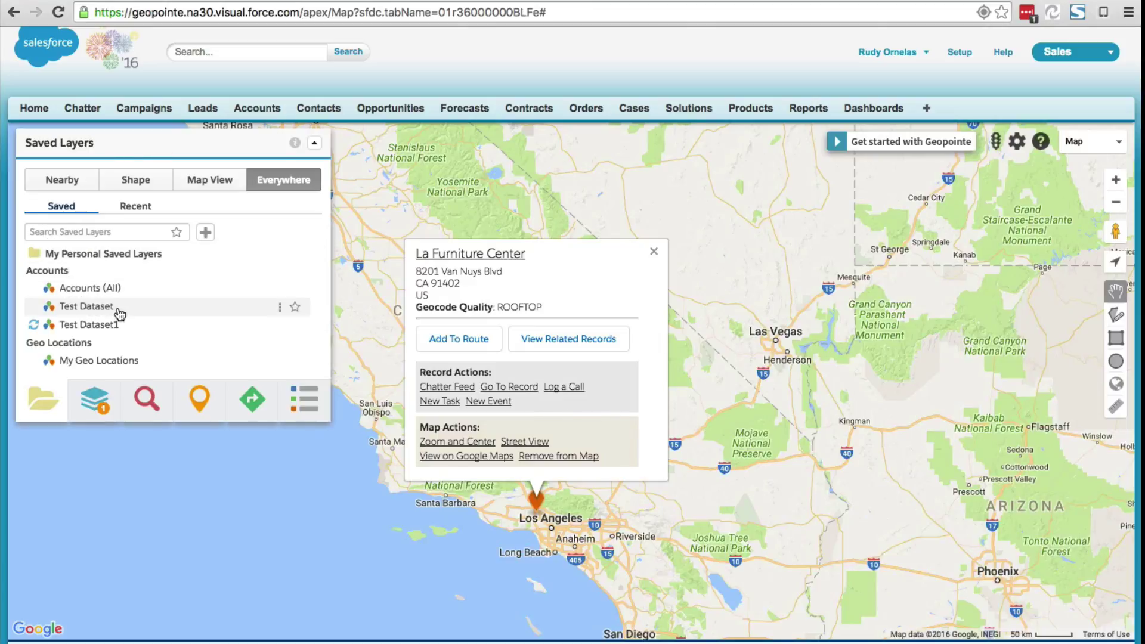
{"action": "left_click", "coordinate": [279, 324]}
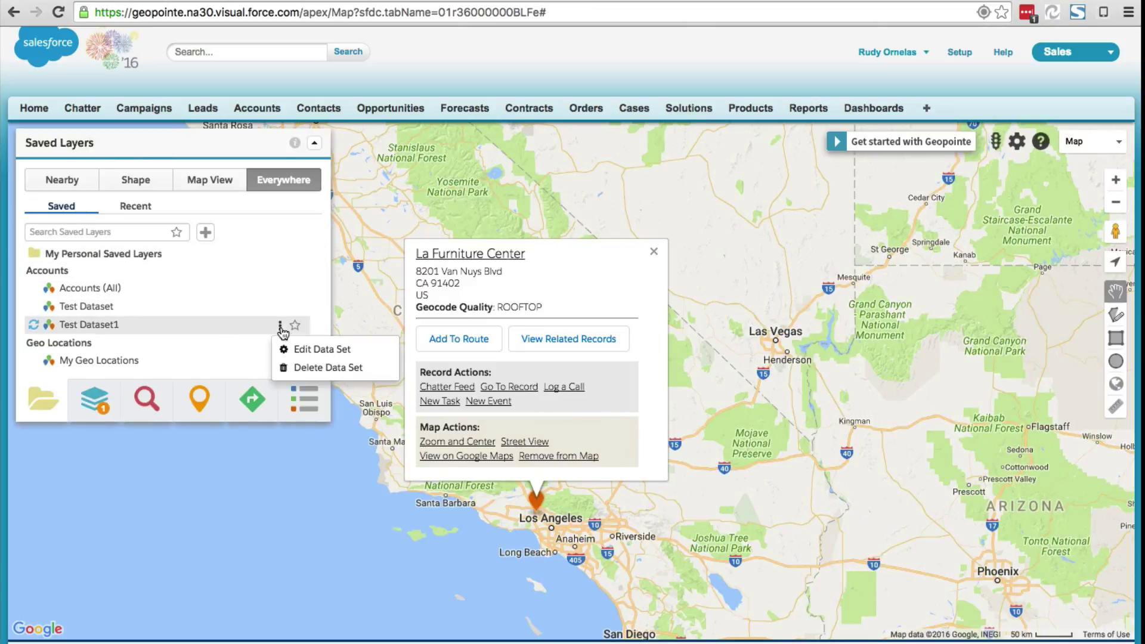
{"action": "left_click", "coordinate": [305, 350]}
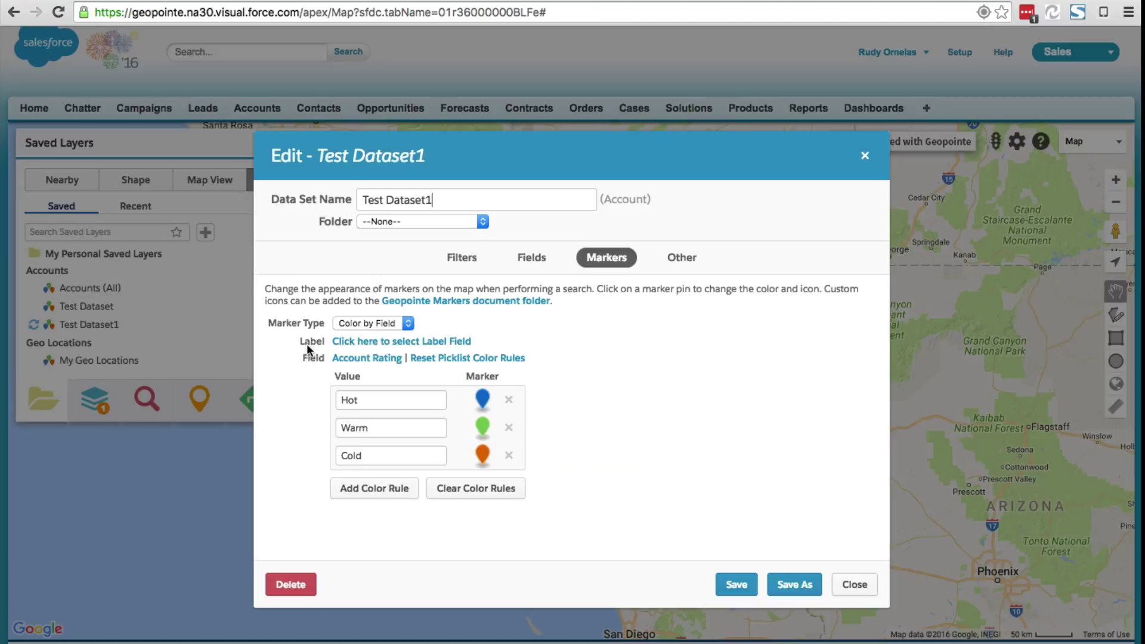
{"action": "left_click", "coordinate": [526, 265]}
{"action": "left_click", "coordinate": [841, 326]}
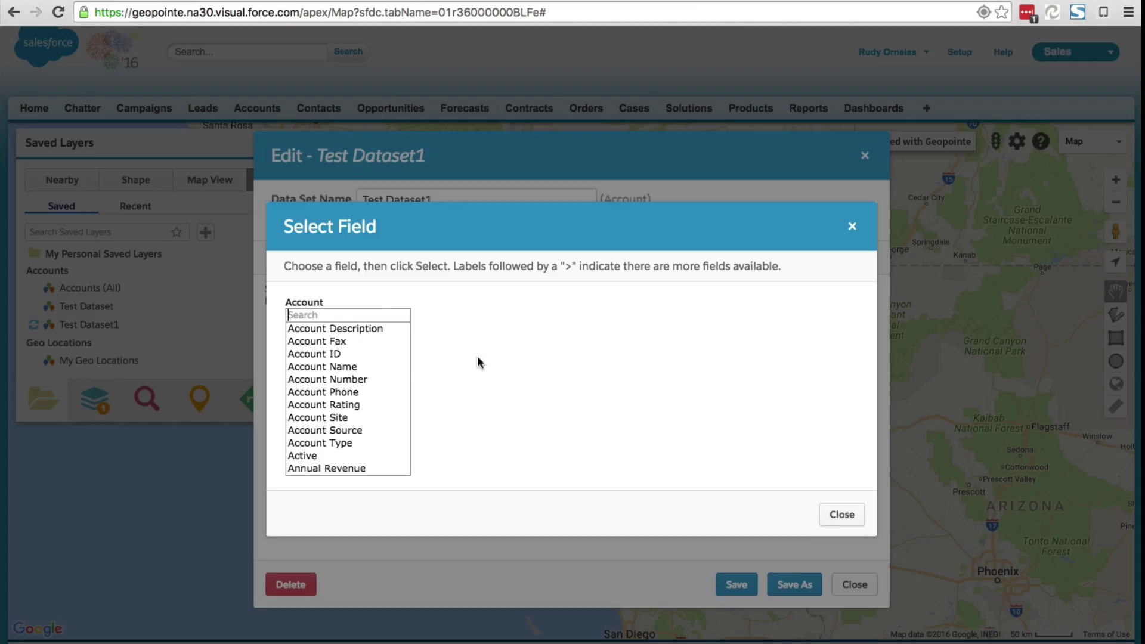
{"action": "type", "text": "ra"}
{"action": "left_click", "coordinate": [339, 327]}
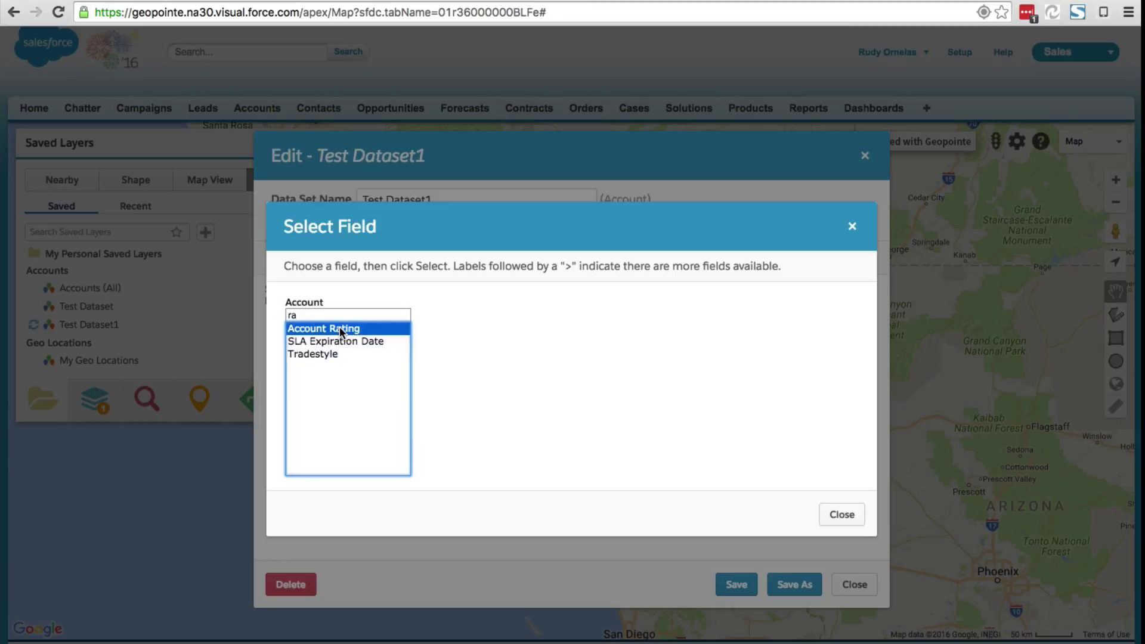
{"action": "left_click", "coordinate": [464, 410]}
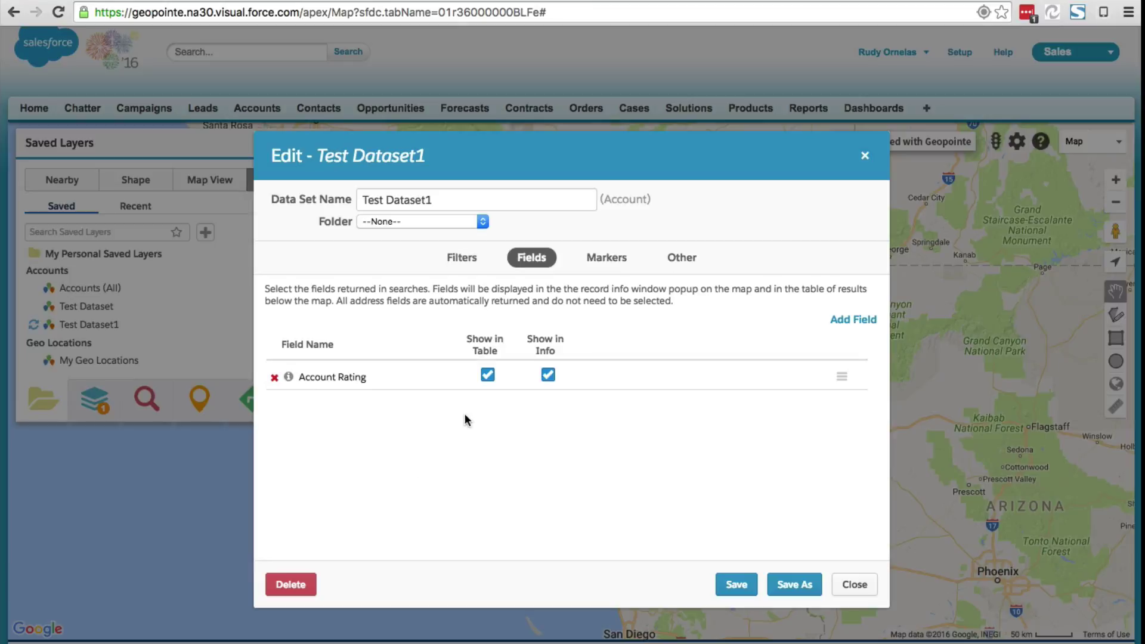
Add the Owner > Full Name field to the data set's fields
{"action": "left_click", "coordinate": [850, 320]}
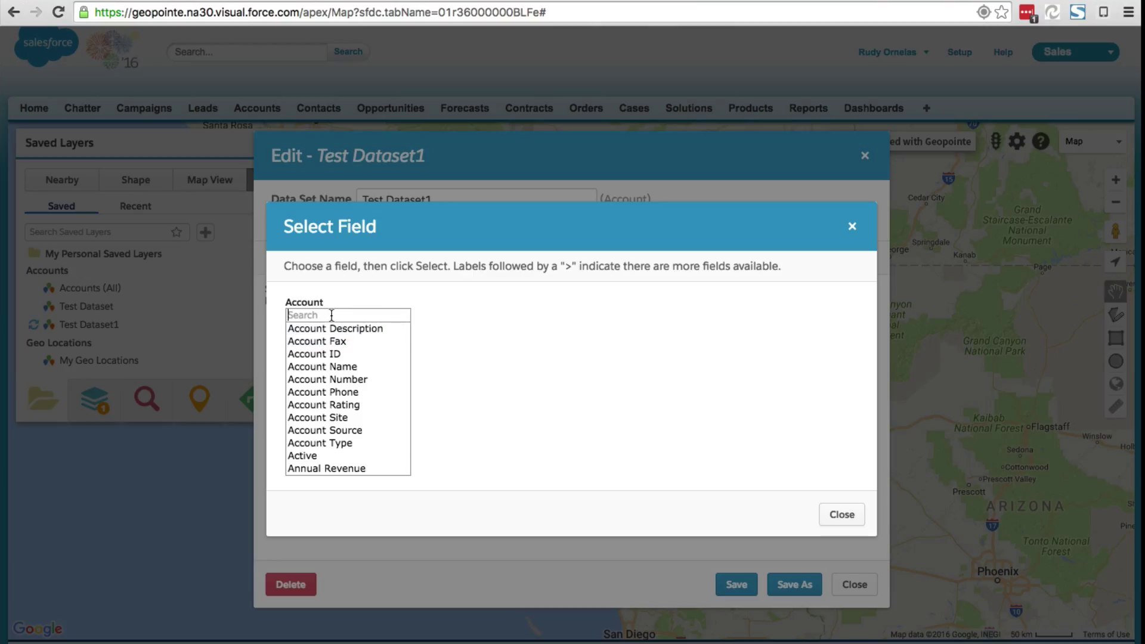
{"action": "type", "text": "own"}
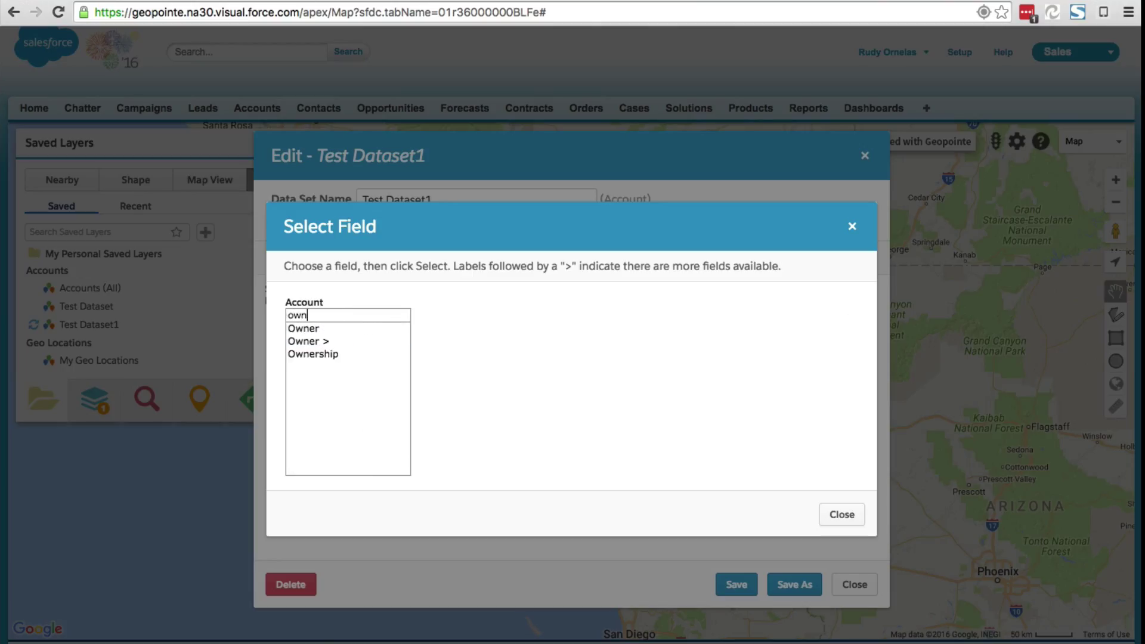
{"action": "left_click", "coordinate": [323, 339]}
{"action": "left_click", "coordinate": [458, 311]}
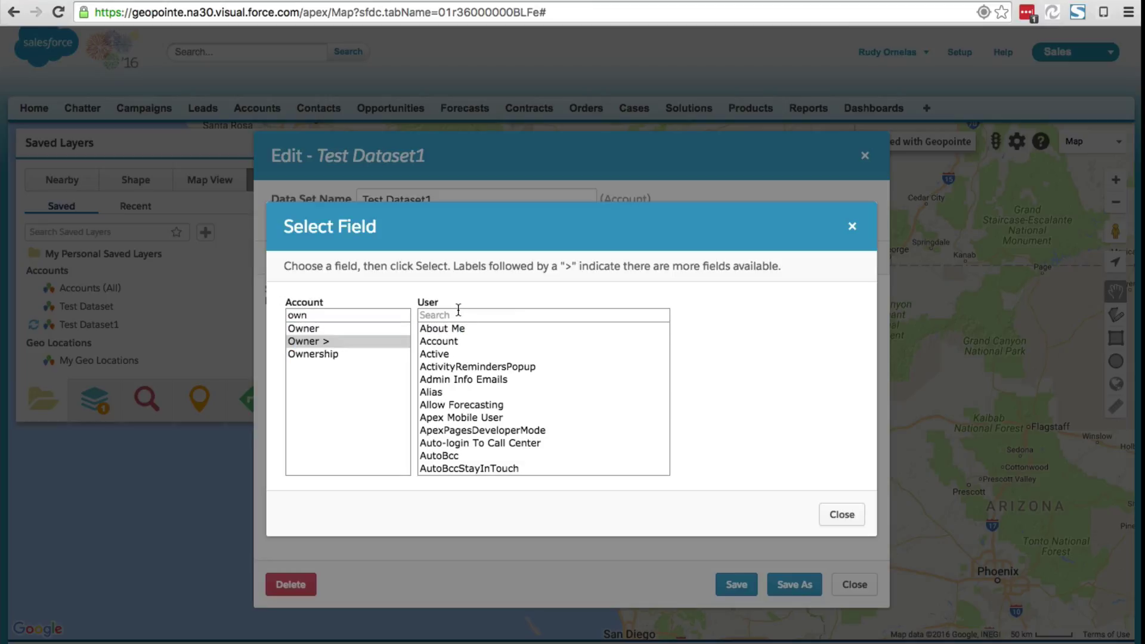
{"action": "type", "text": "name"}
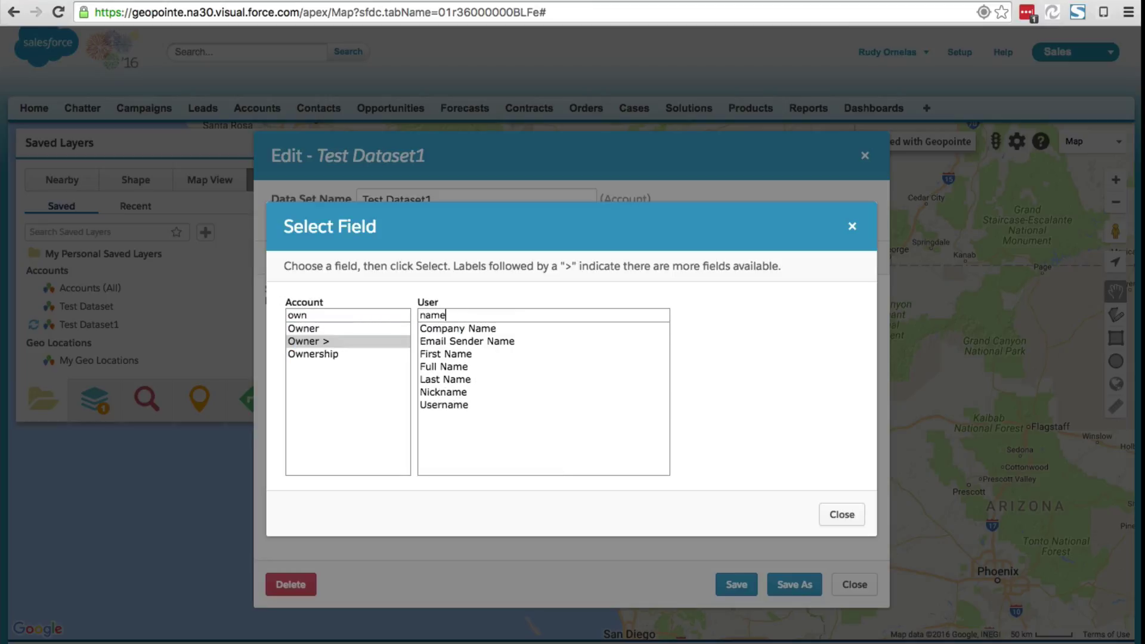
{"action": "left_click", "coordinate": [448, 366]}
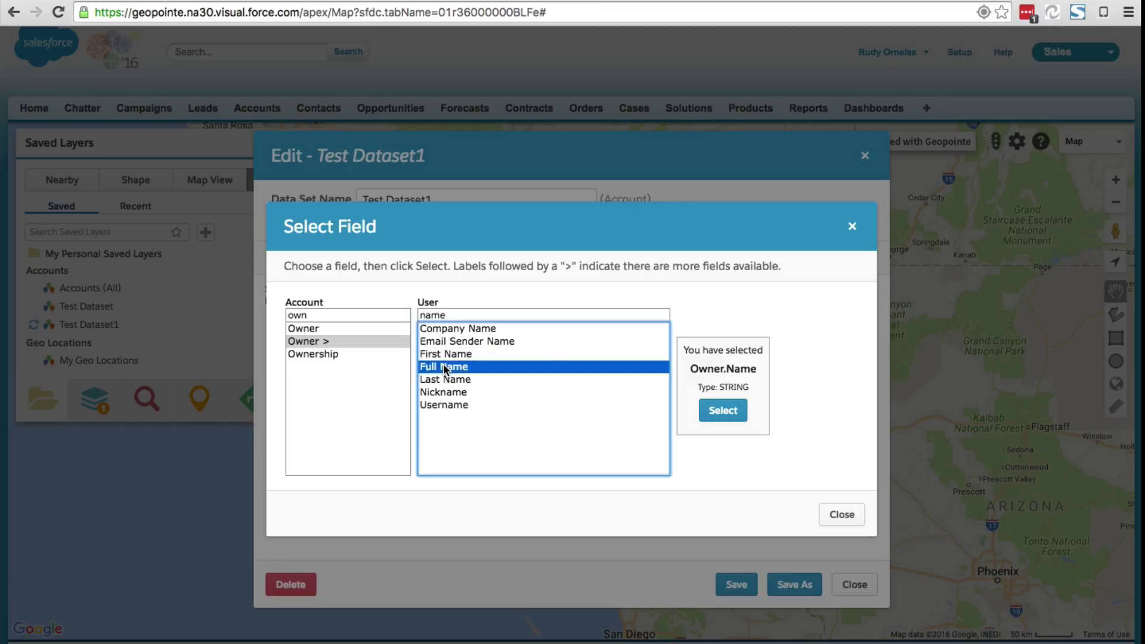
{"action": "left_click", "coordinate": [719, 408]}
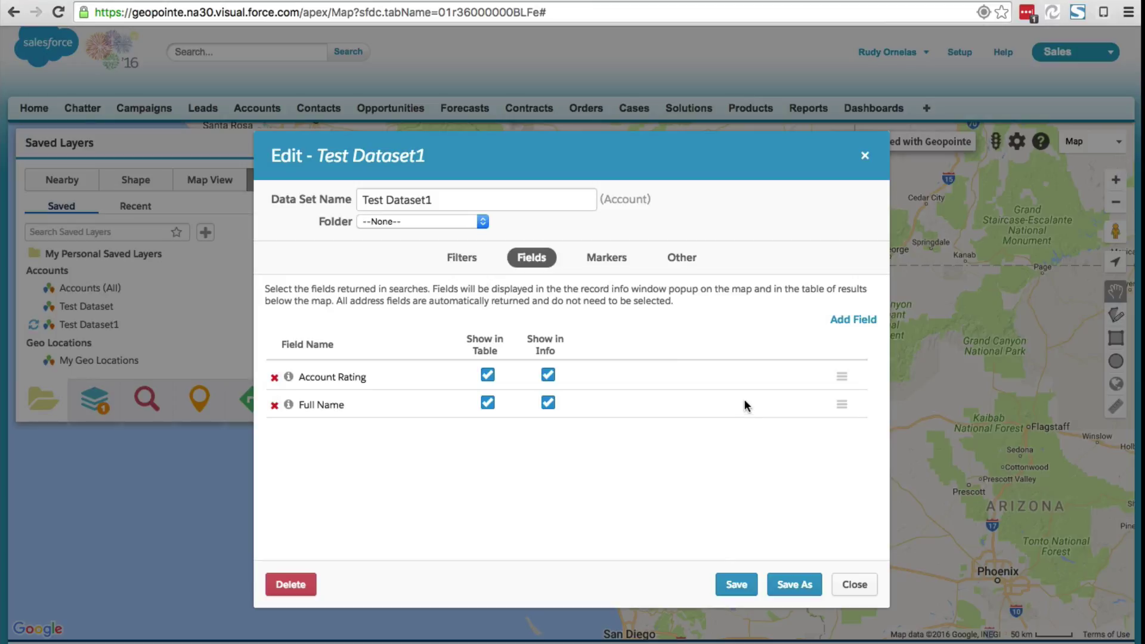
Save Test Dataset1 from the Other tab, confirm the overwrite, and close the editor
{"action": "left_click", "coordinate": [684, 261]}
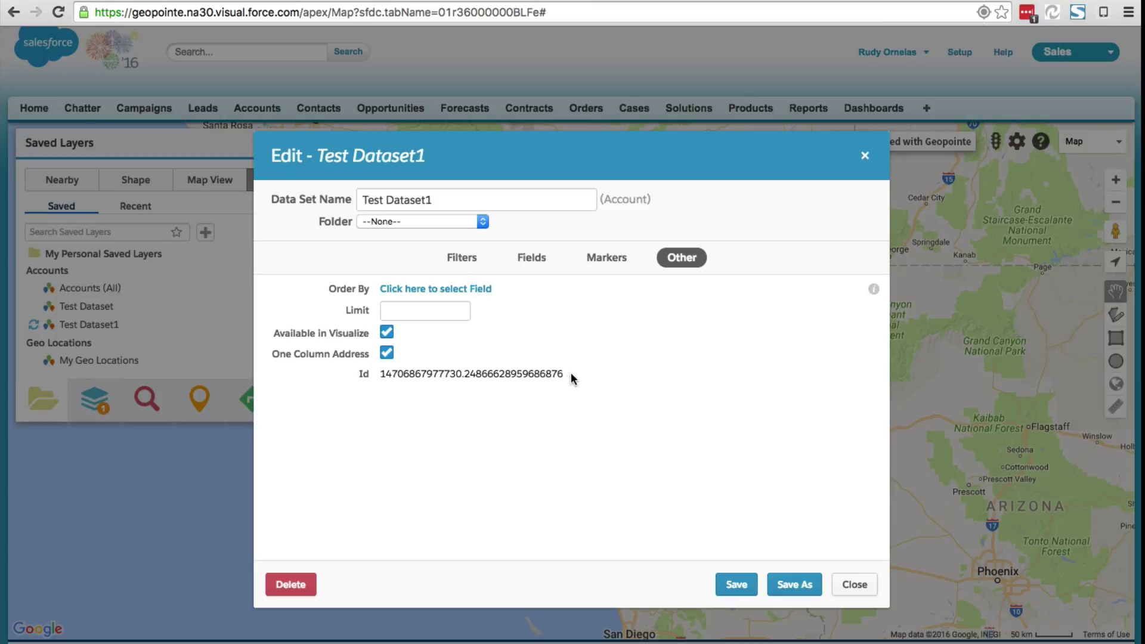
{"action": "left_click", "coordinate": [737, 584]}
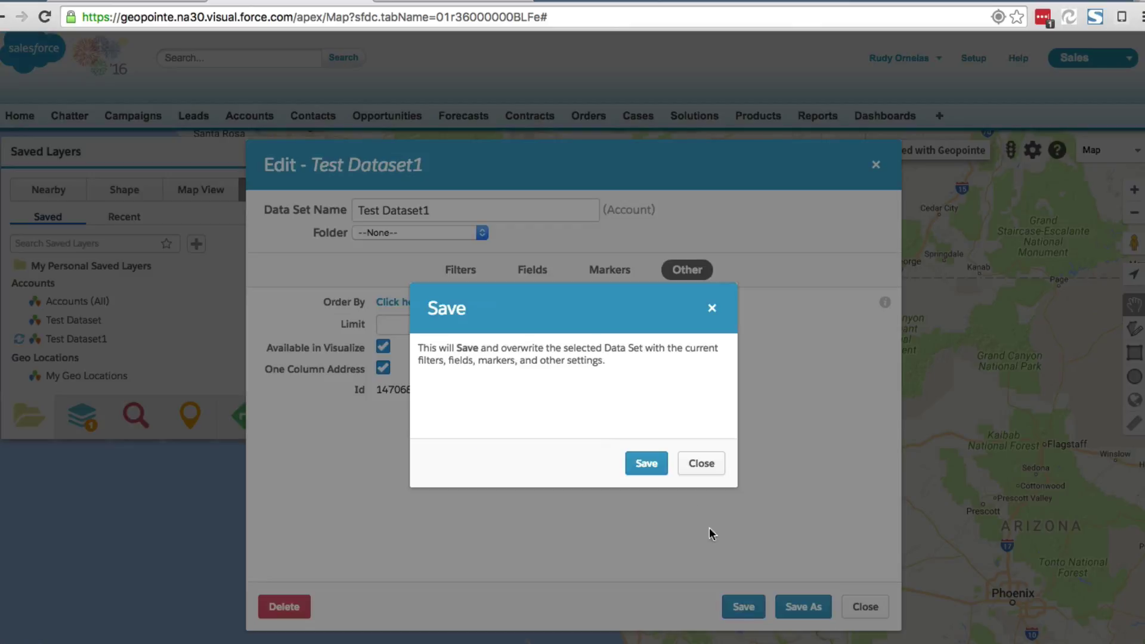
{"action": "left_click", "coordinate": [644, 464]}
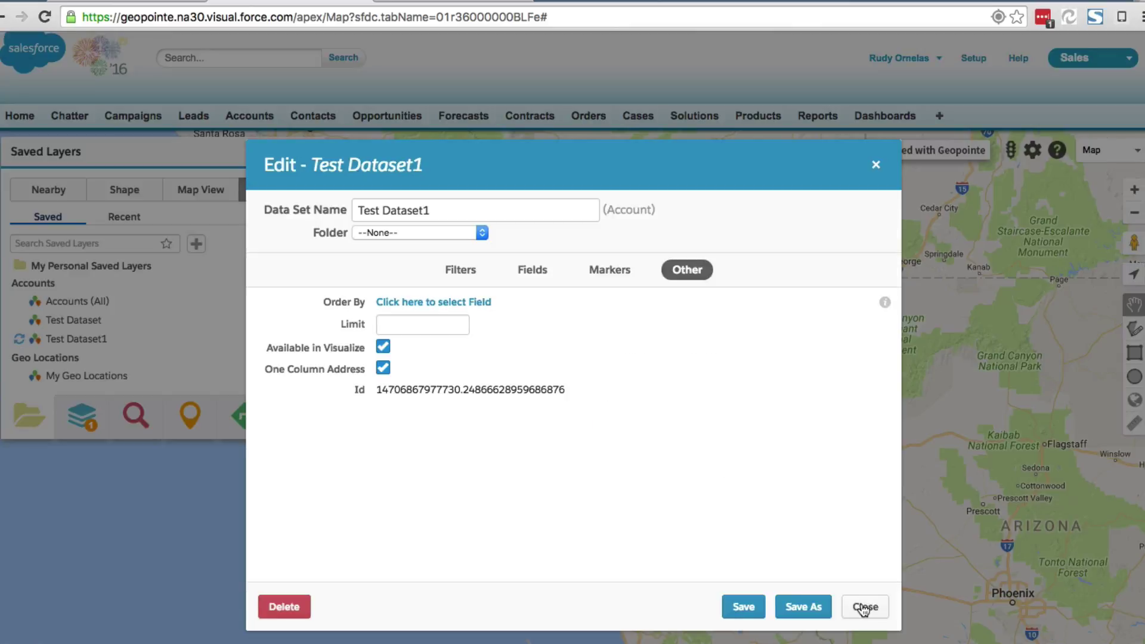
{"action": "left_click", "coordinate": [864, 606]}
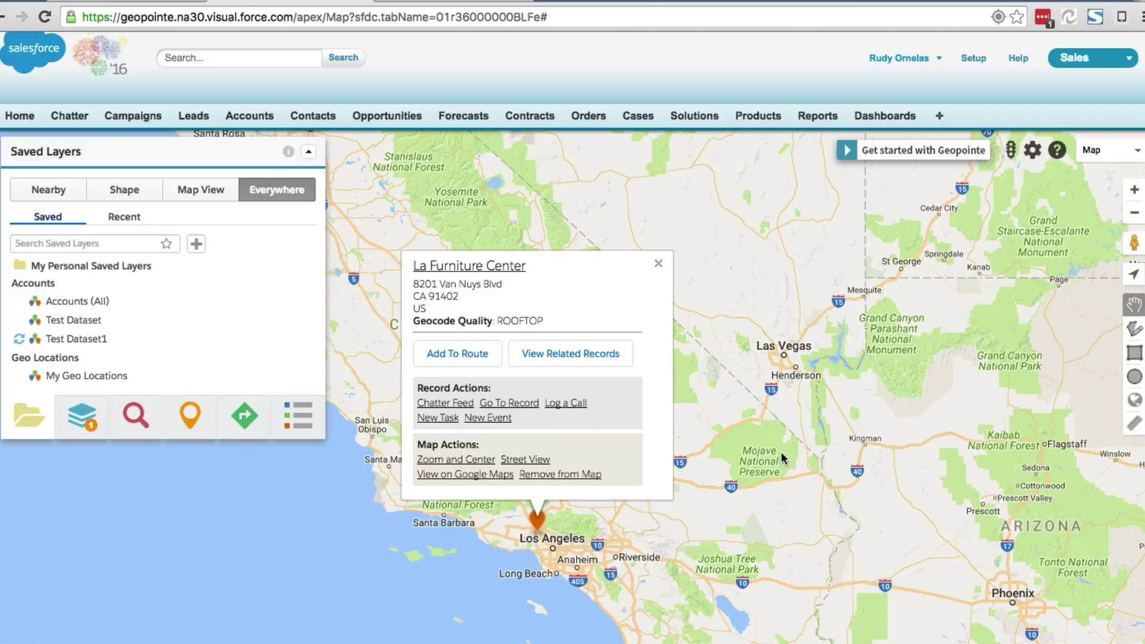
Refresh Test Dataset1 and open the Arturos Maintance pin popup near Phoenix
{"action": "left_click", "coordinate": [20, 345]}
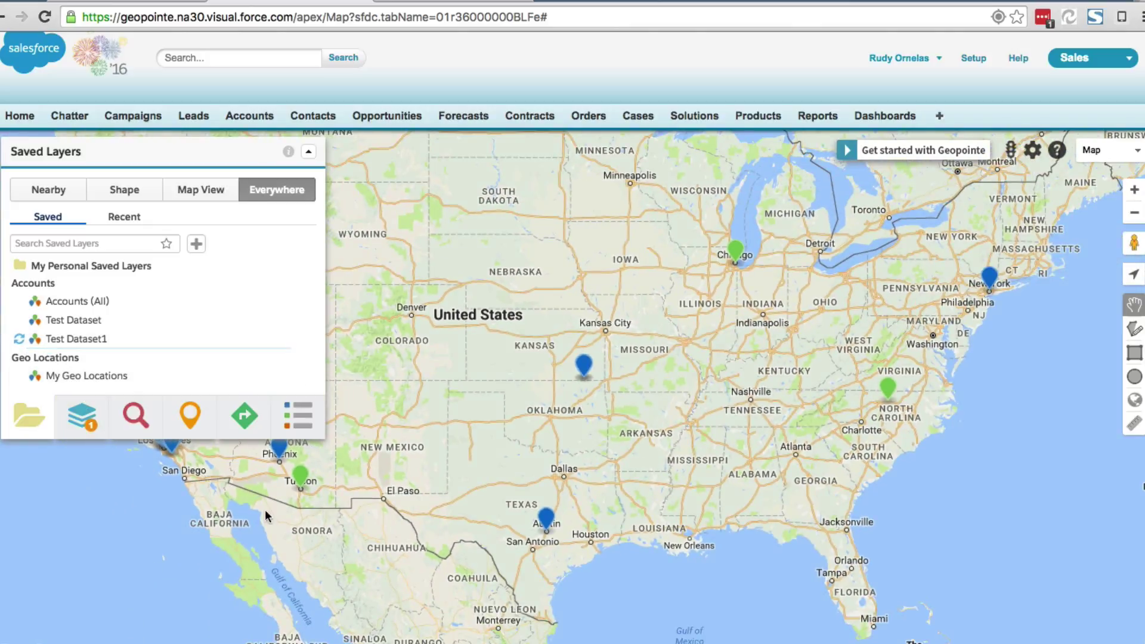
{"action": "left_click", "coordinate": [171, 445]}
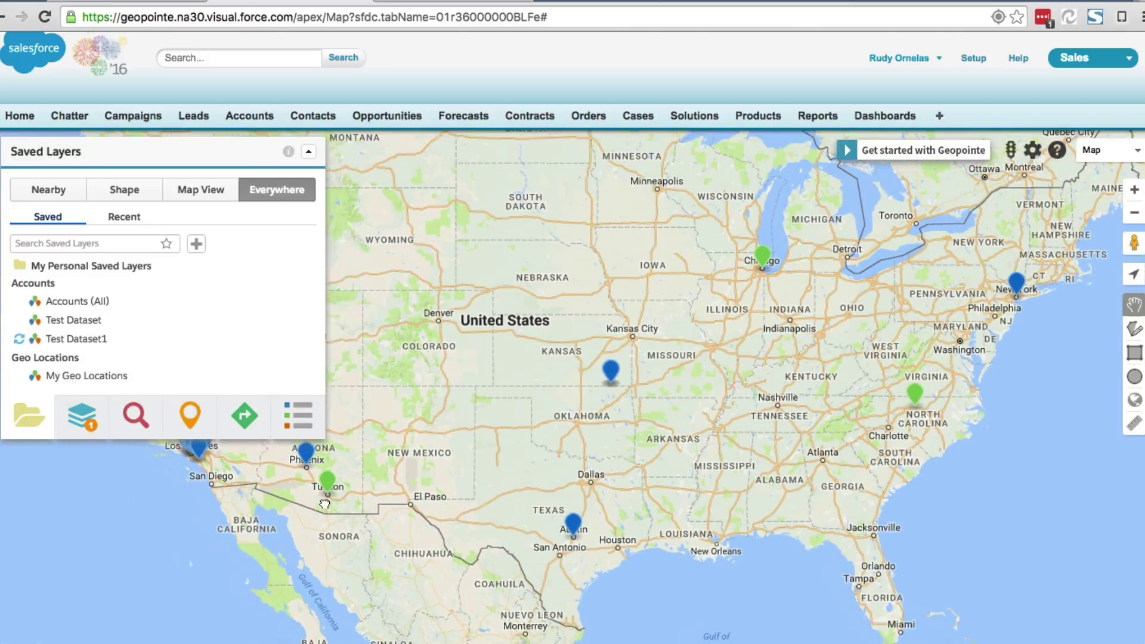
{"action": "left_click", "coordinate": [513, 498]}
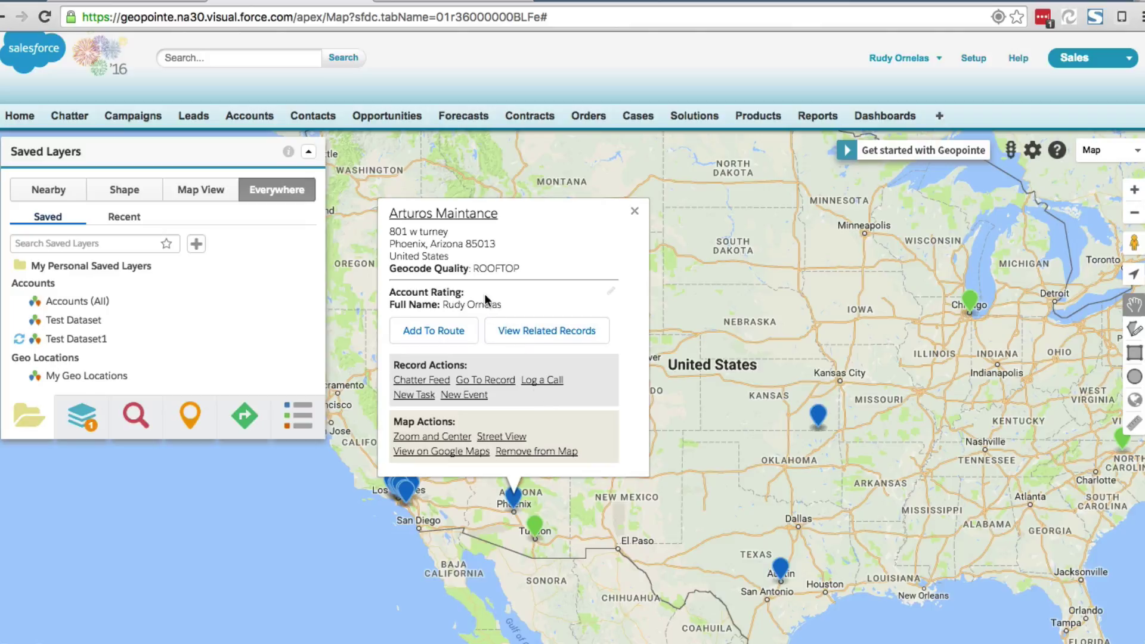
Sort the Mapped Data table by Account Rating and search it for 'wa'
{"action": "scroll", "coordinate": [519, 620], "scroll_direction": "down", "scroll_amount": 2}
{"action": "scroll", "coordinate": [572, 337], "scroll_direction": "down", "scroll_amount": 6}
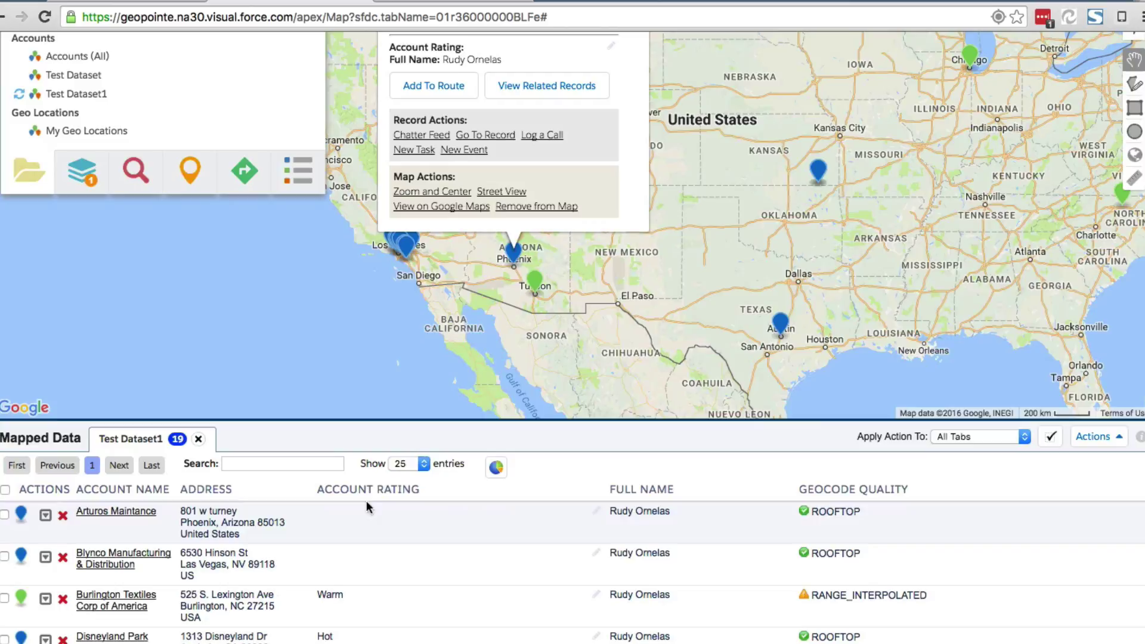
{"action": "left_click", "coordinate": [364, 490]}
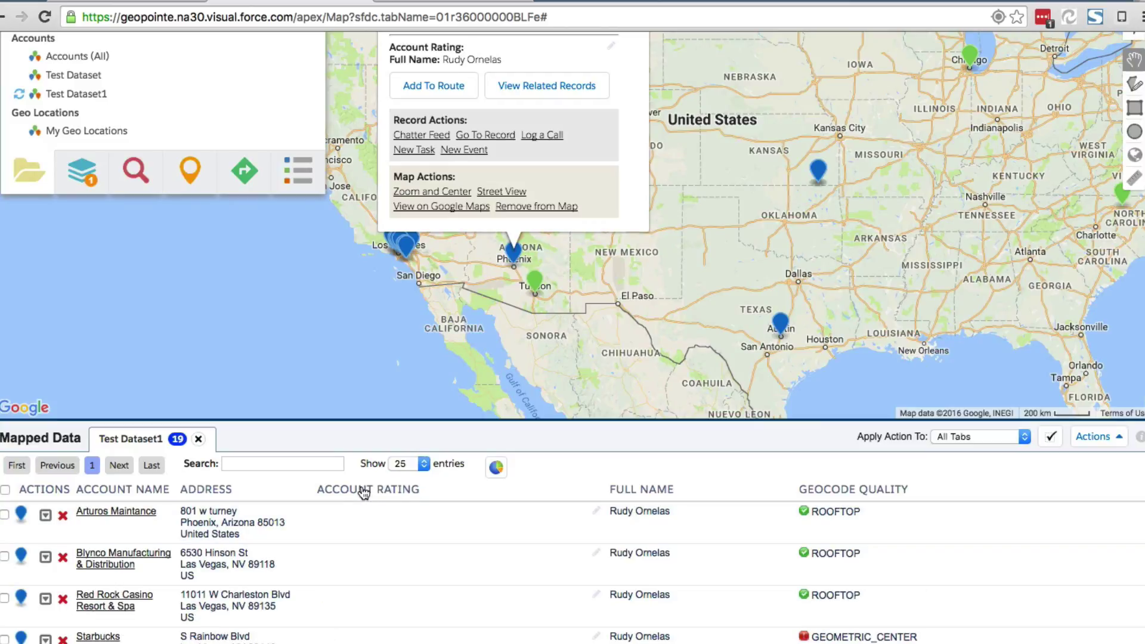
{"action": "left_click", "coordinate": [295, 463]}
{"action": "type", "text": "warm"}
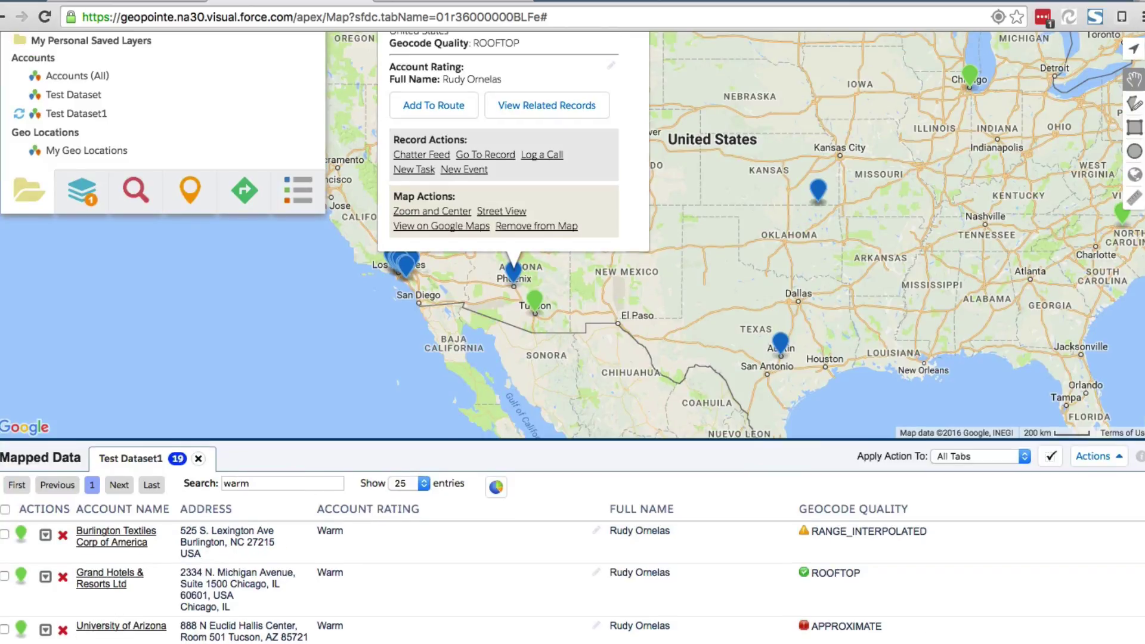
{"action": "scroll", "coordinate": [296, 464], "scroll_direction": "up", "scroll_amount": 5}
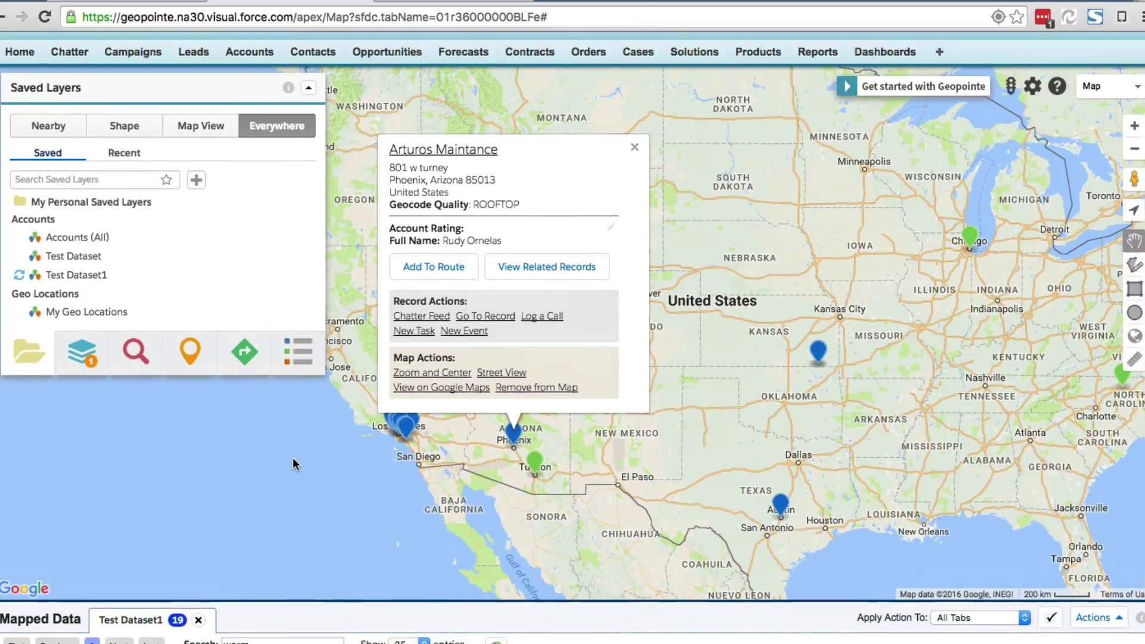